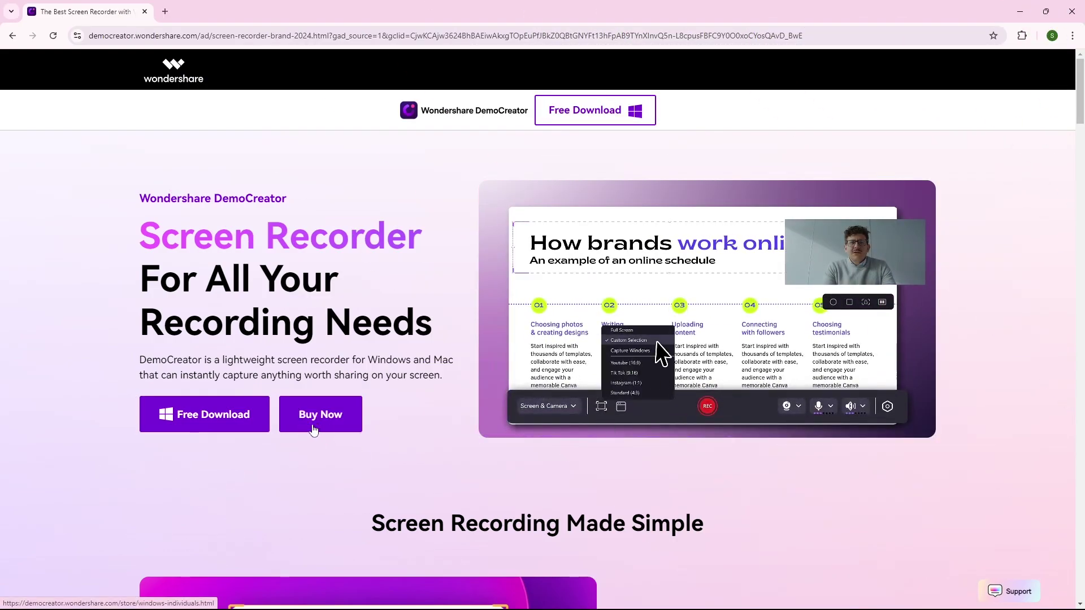
# Scroll through the DemoCreator start page and check the account profile details
pyautogui.scroll(-5, 1083, 454)
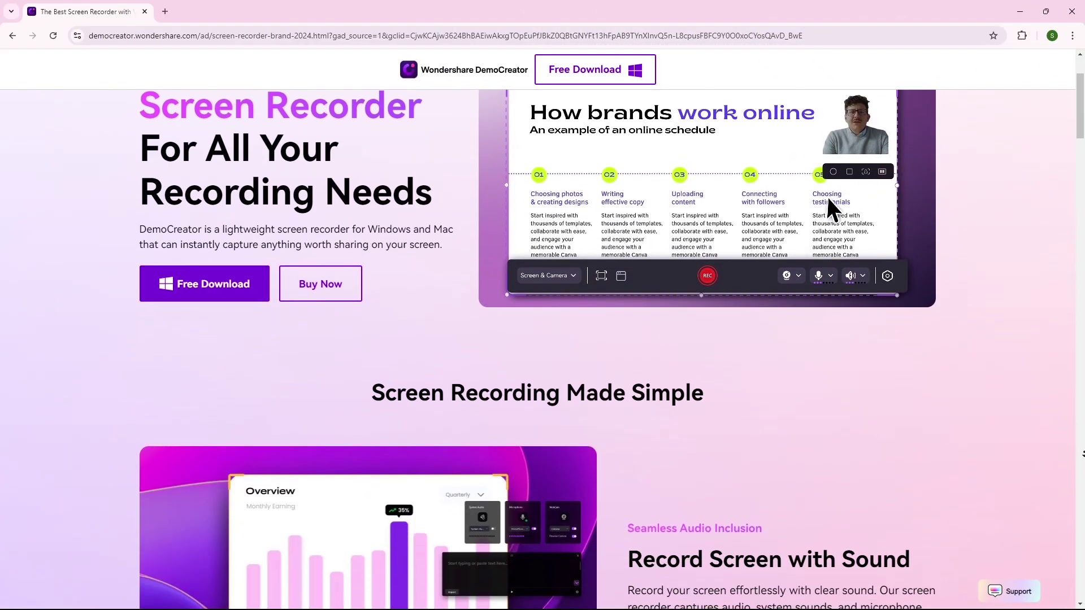
pyautogui.scroll(-7, 1082, 454)
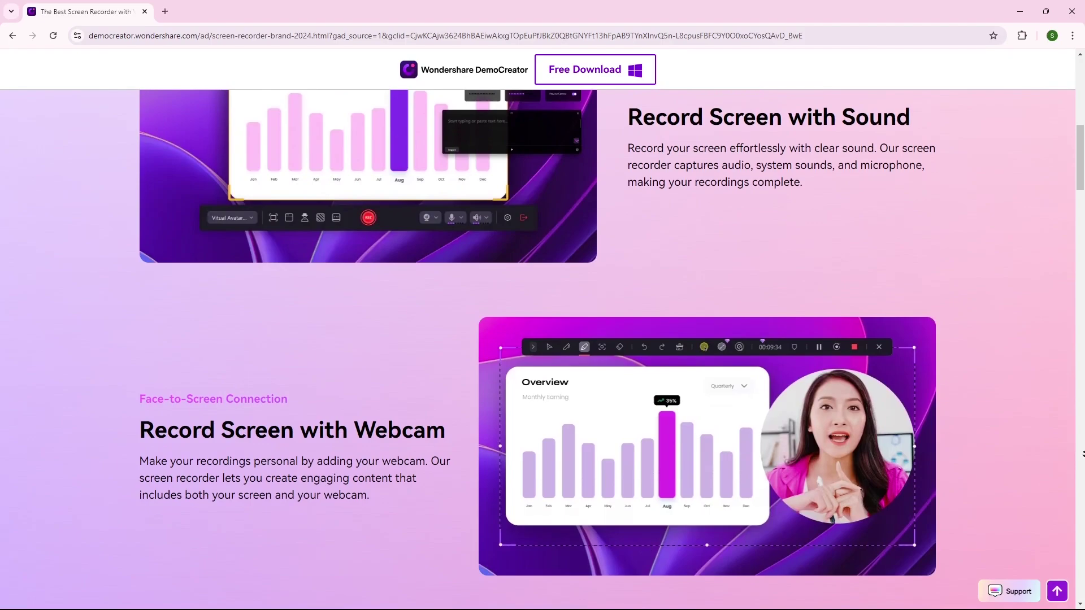
pyautogui.scroll(-8, 1083, 454)
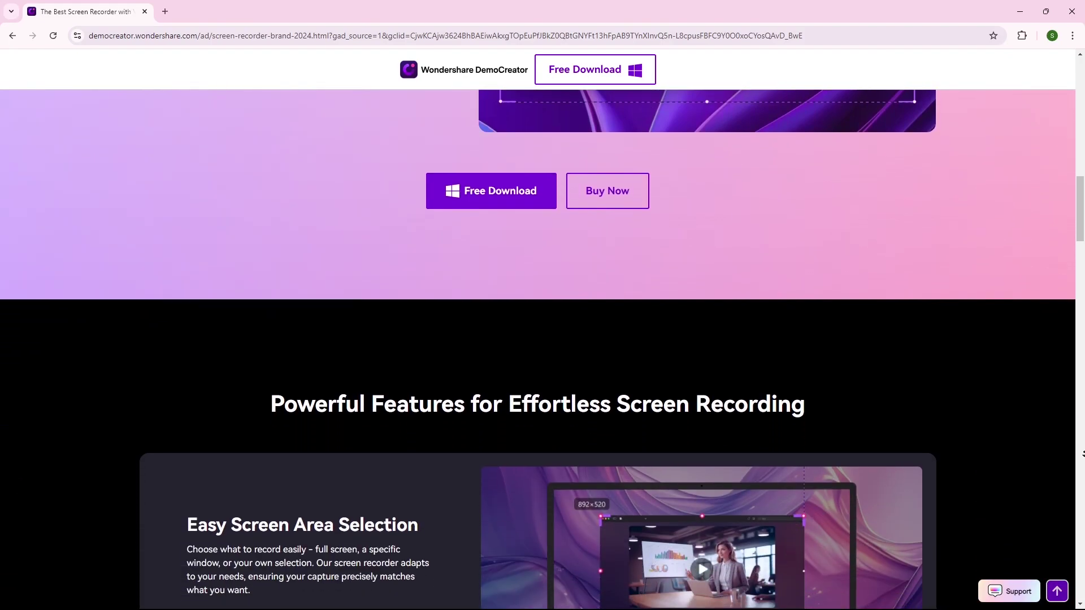
pyautogui.scroll(-8, 1082, 454)
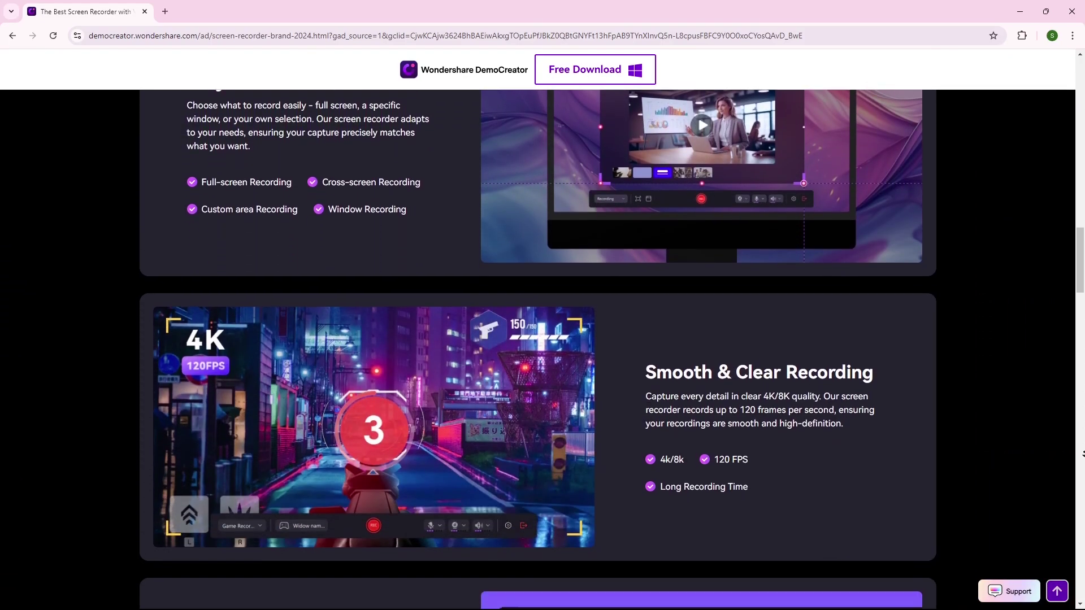
pyautogui.scroll(-10, 1083, 454)
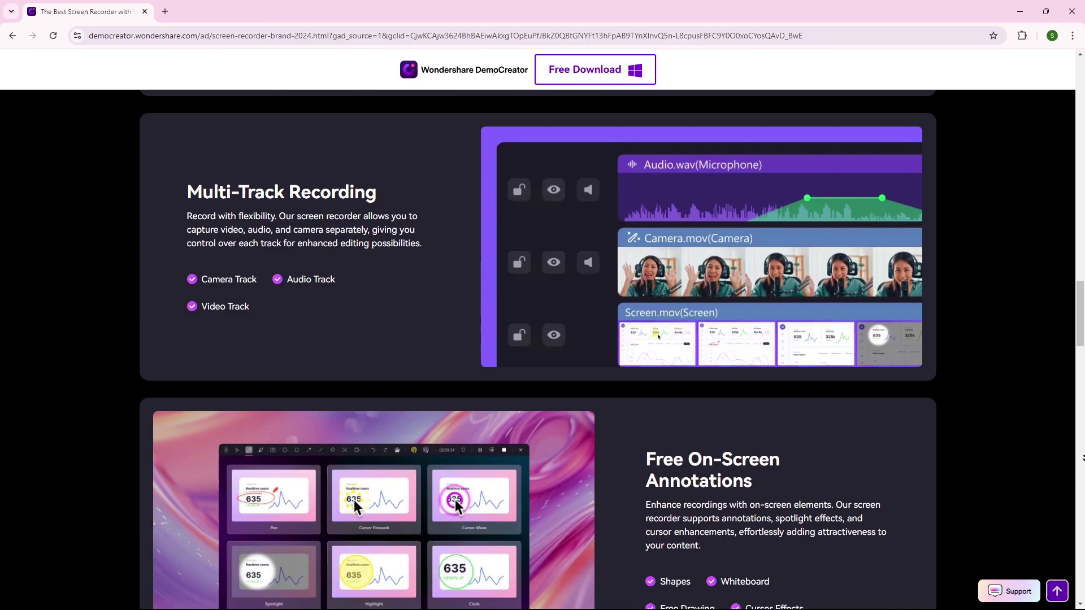
pyautogui.scroll(-8, 1082, 463)
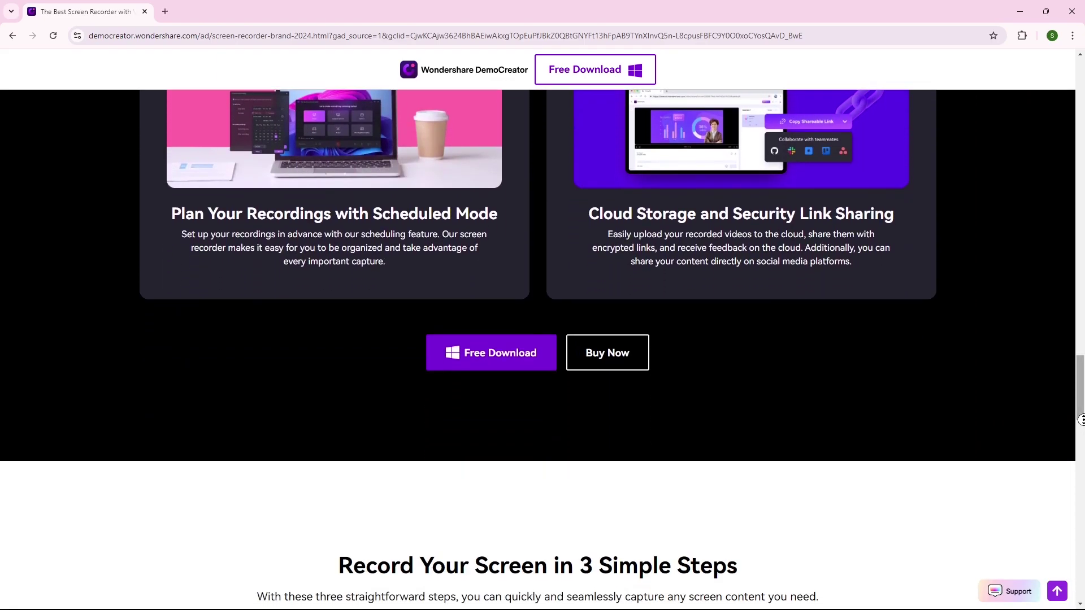
pyautogui.scroll(20, 1078, 305)
pyautogui.scroll(15, 1078, 305)
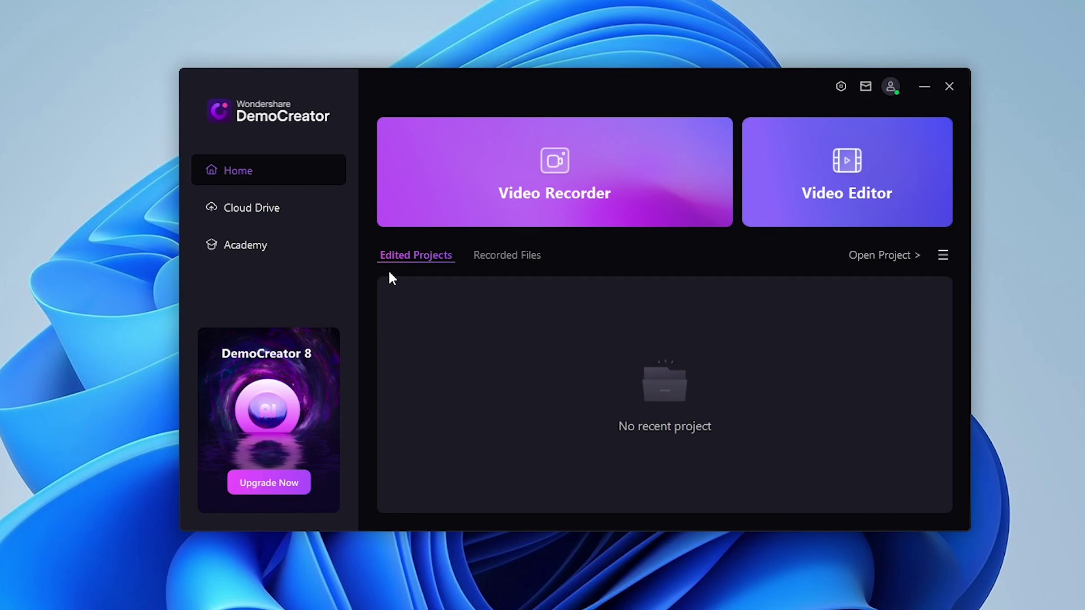
pyautogui.click(891, 86)
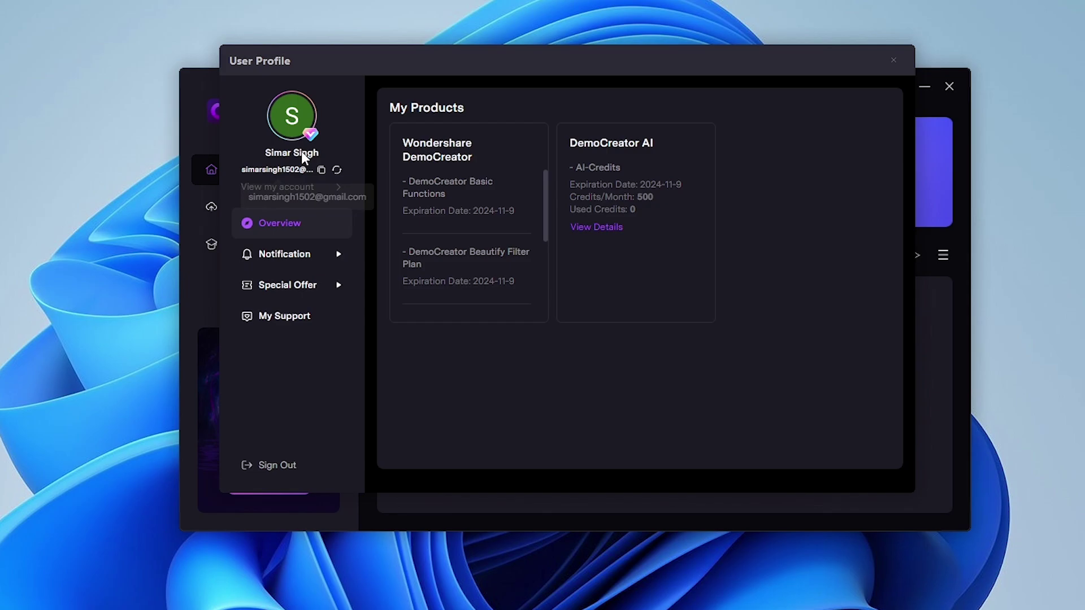
pyautogui.click(895, 60)
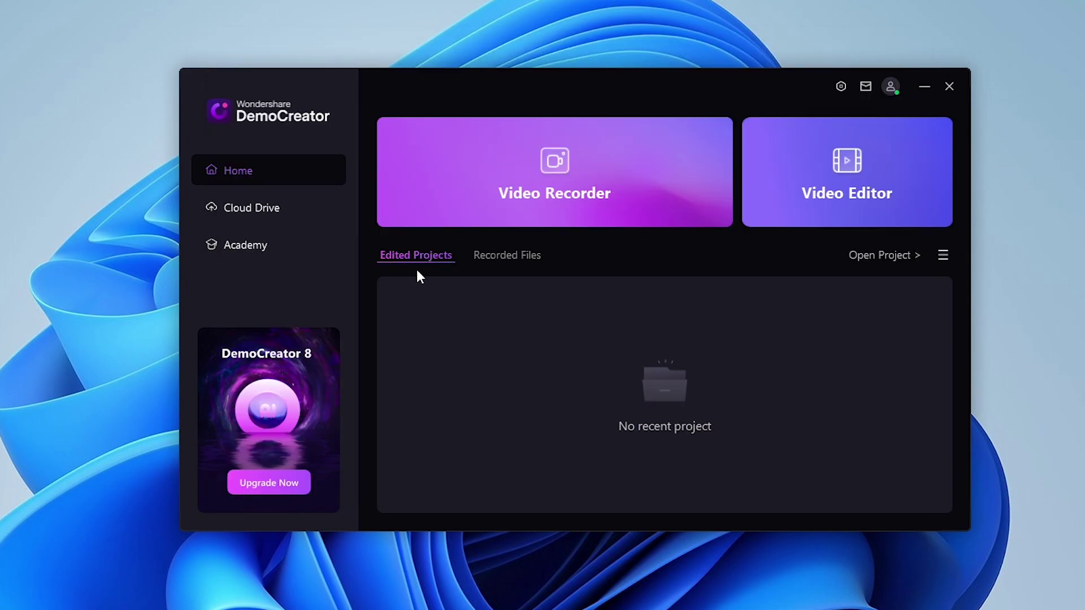
# Look over the recorded files, then start the Video Recorder in Screen & Camera mode
pyautogui.click(529, 254)
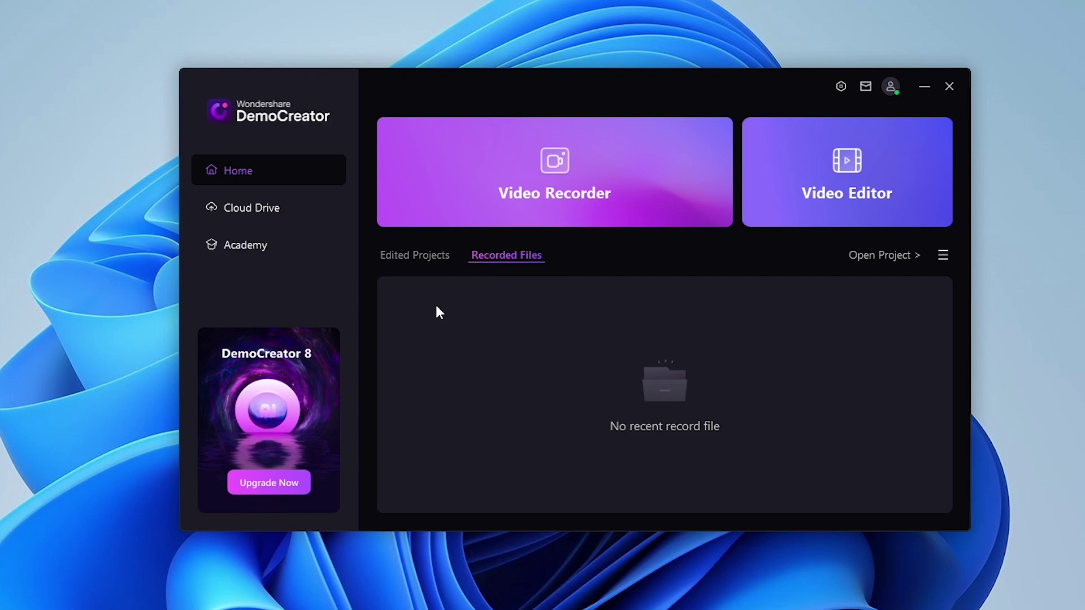
pyautogui.click(419, 259)
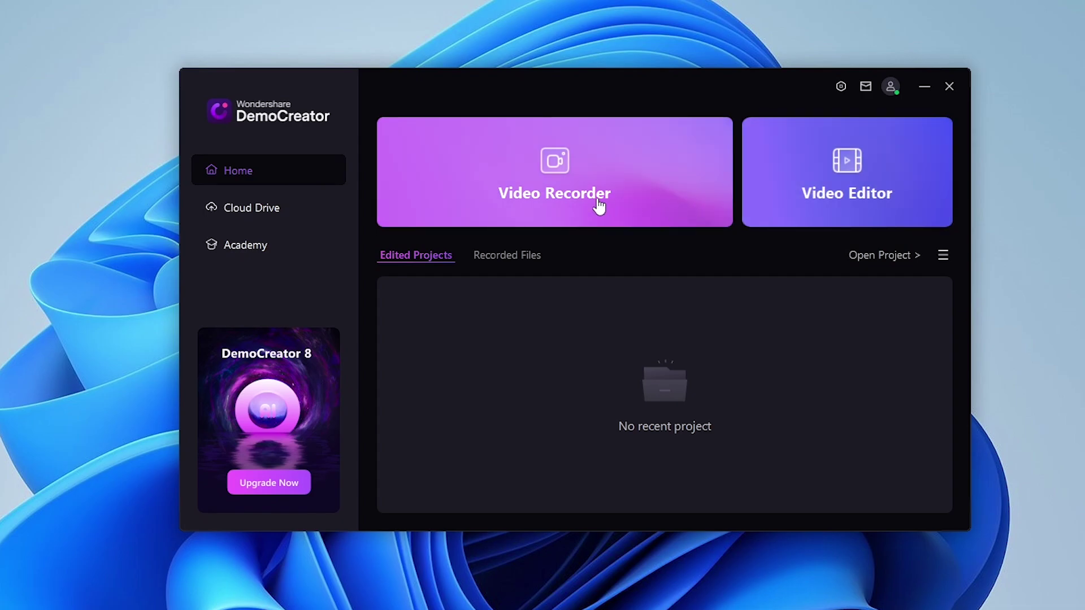
pyautogui.click(599, 206)
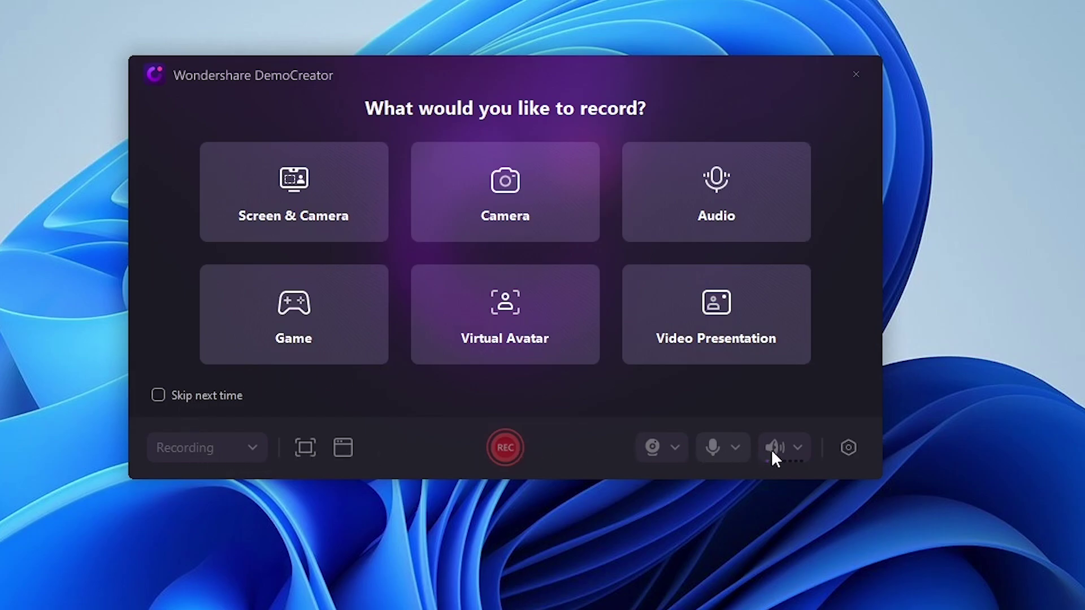
pyautogui.click(323, 216)
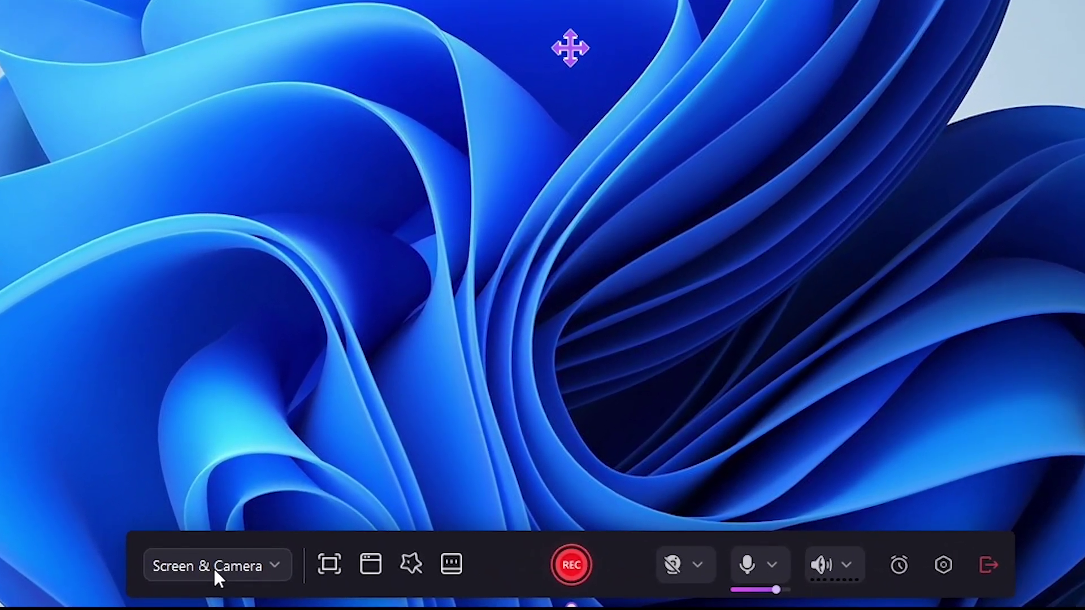
pyautogui.click(248, 572)
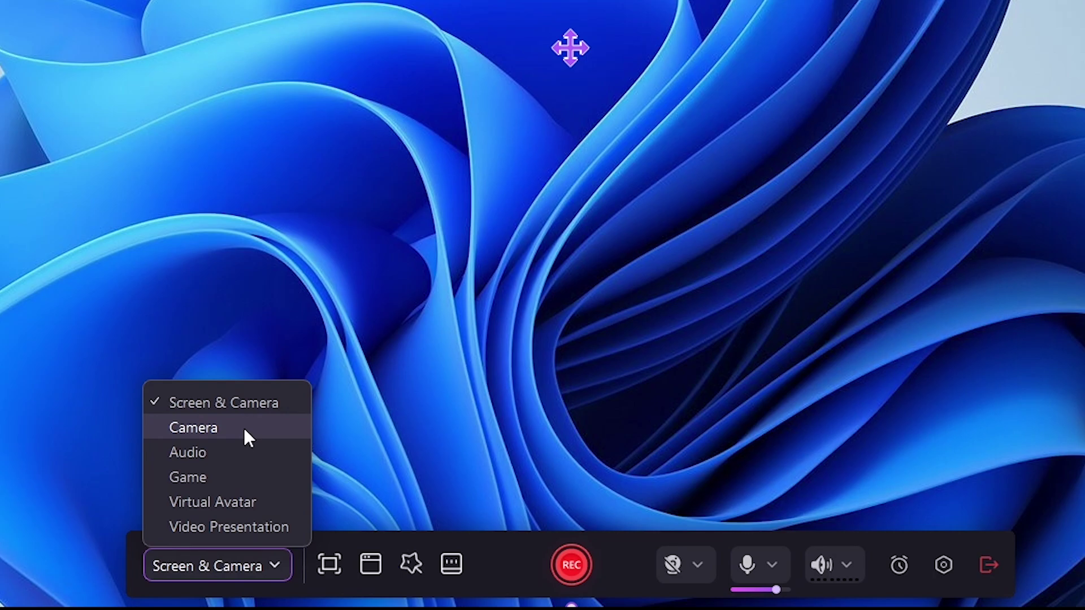
pyautogui.click(329, 565)
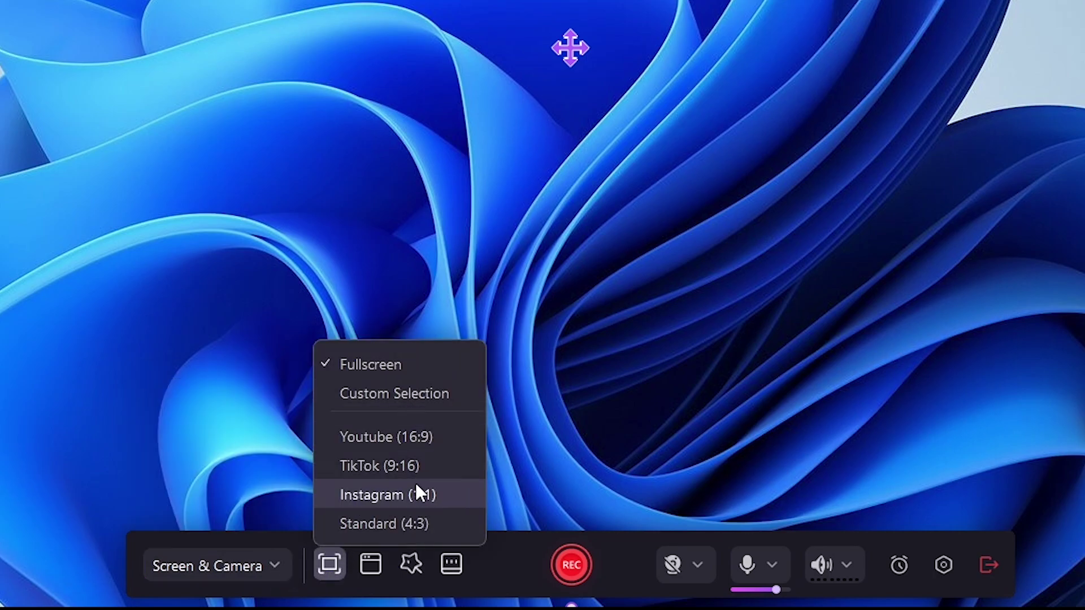
pyautogui.click(405, 568)
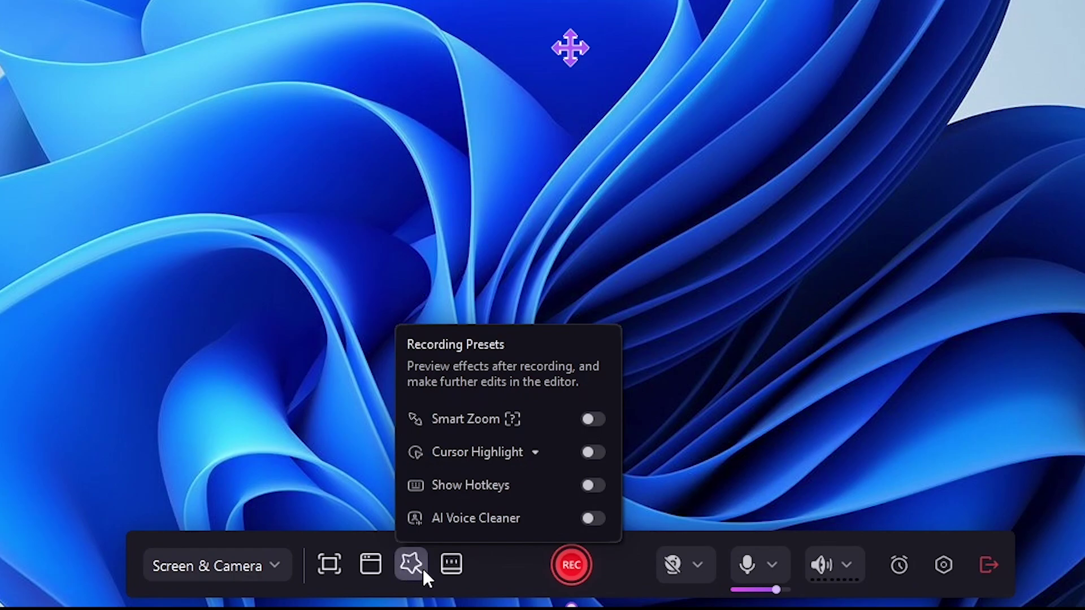
pyautogui.click(455, 572)
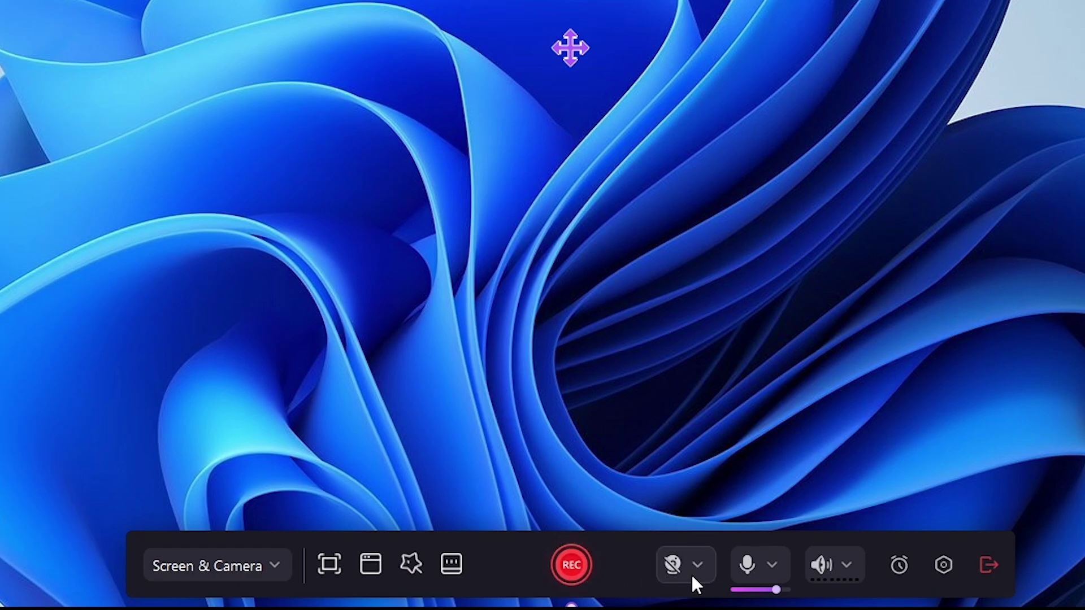
pyautogui.click(773, 570)
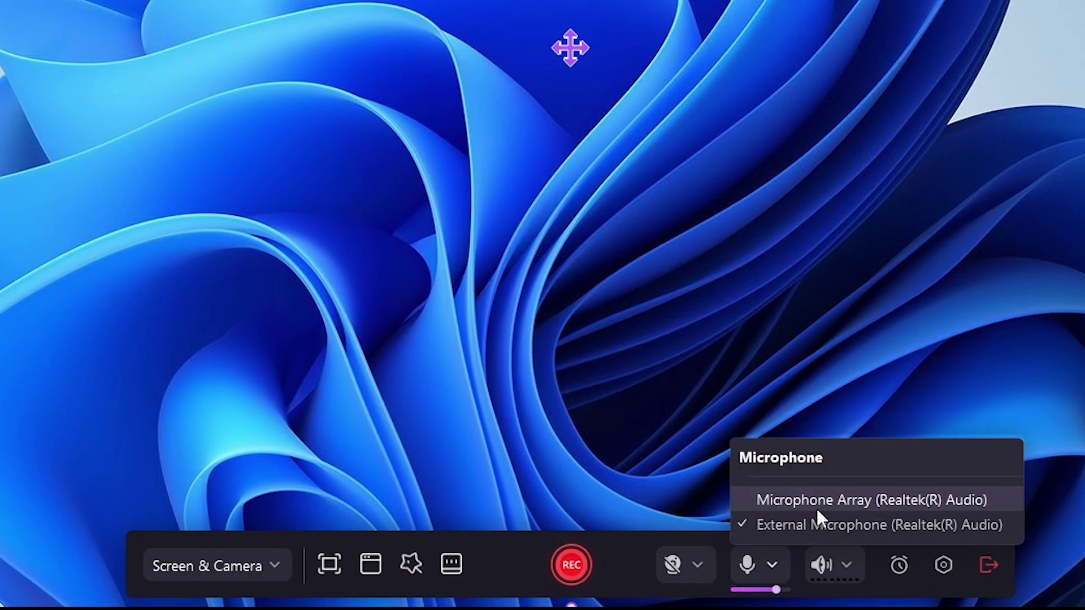
pyautogui.click(774, 571)
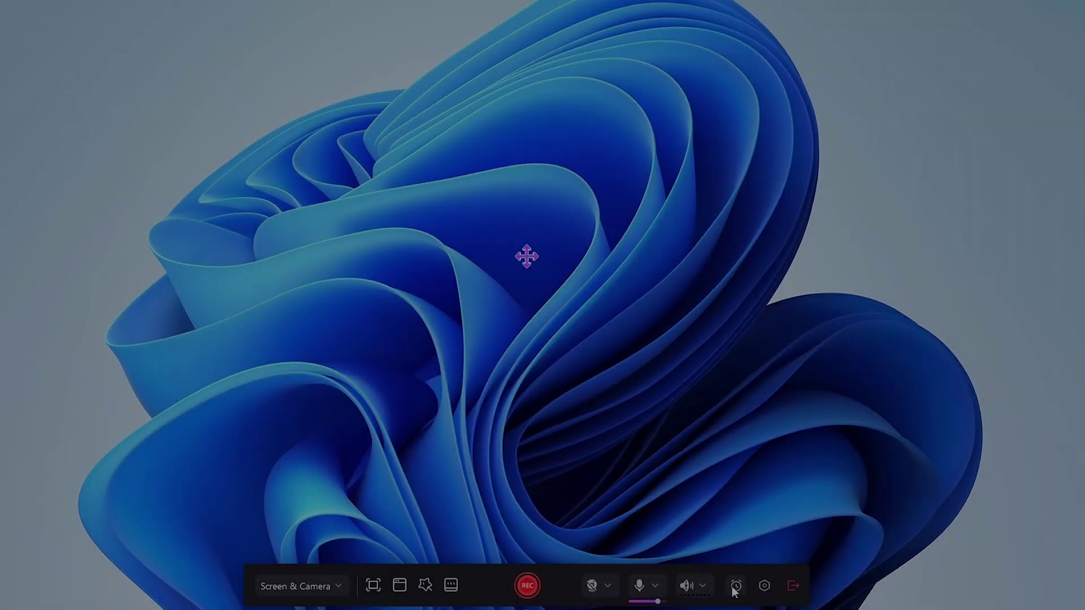
# Check the scheduled-recording and save-location settings without changing anything
pyautogui.click(735, 587)
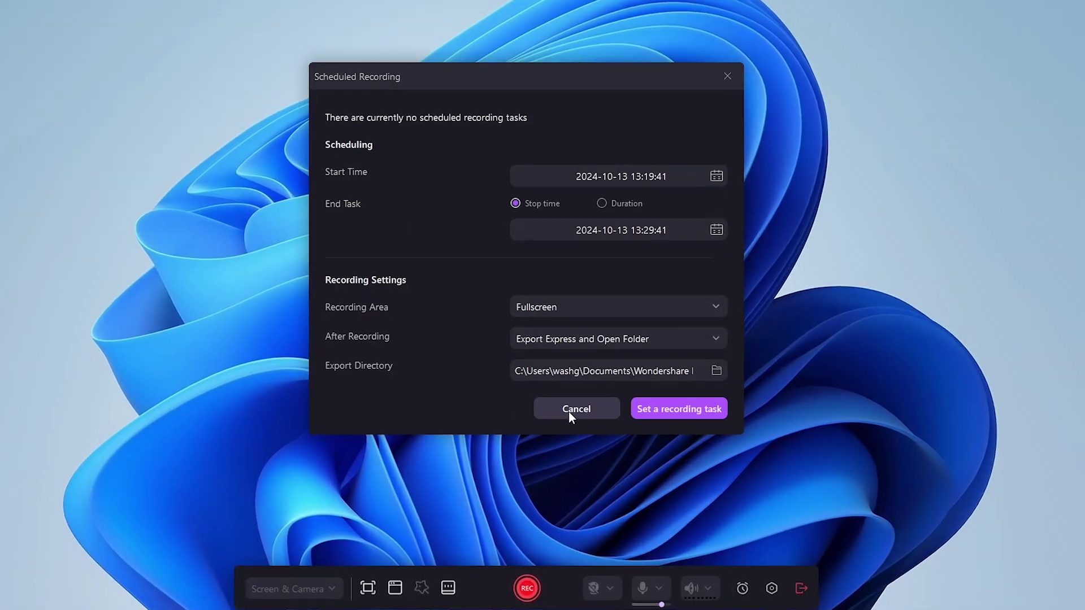
pyautogui.click(571, 411)
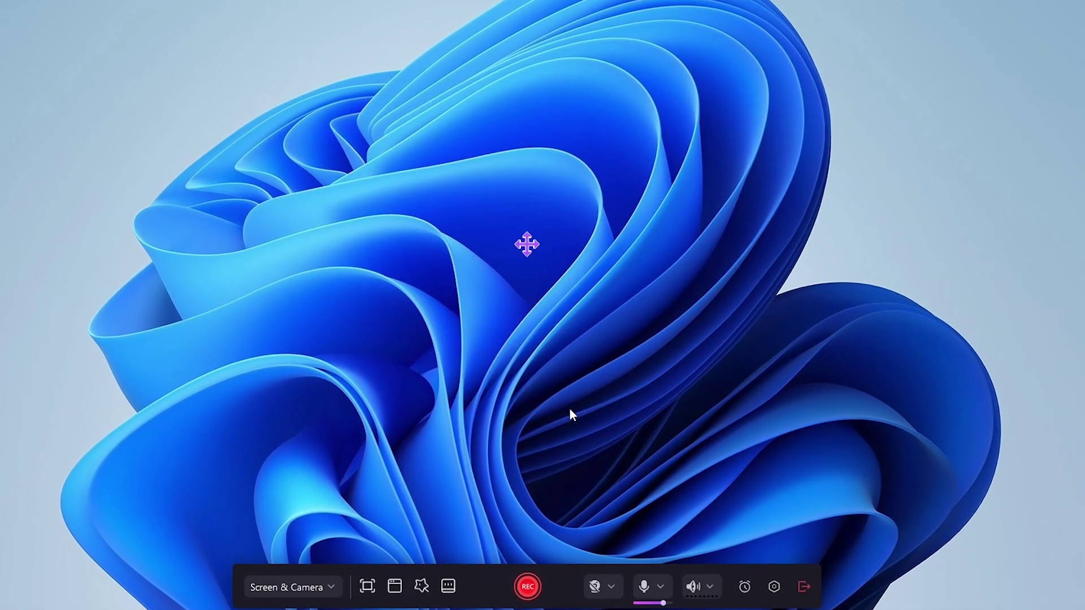
pyautogui.click(777, 585)
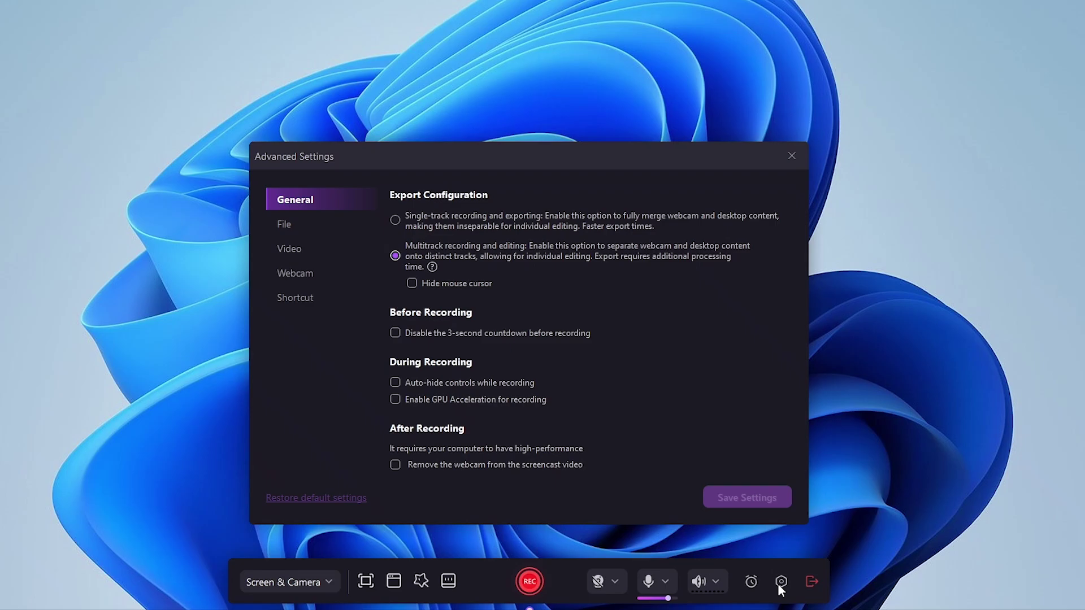
pyautogui.click(319, 227)
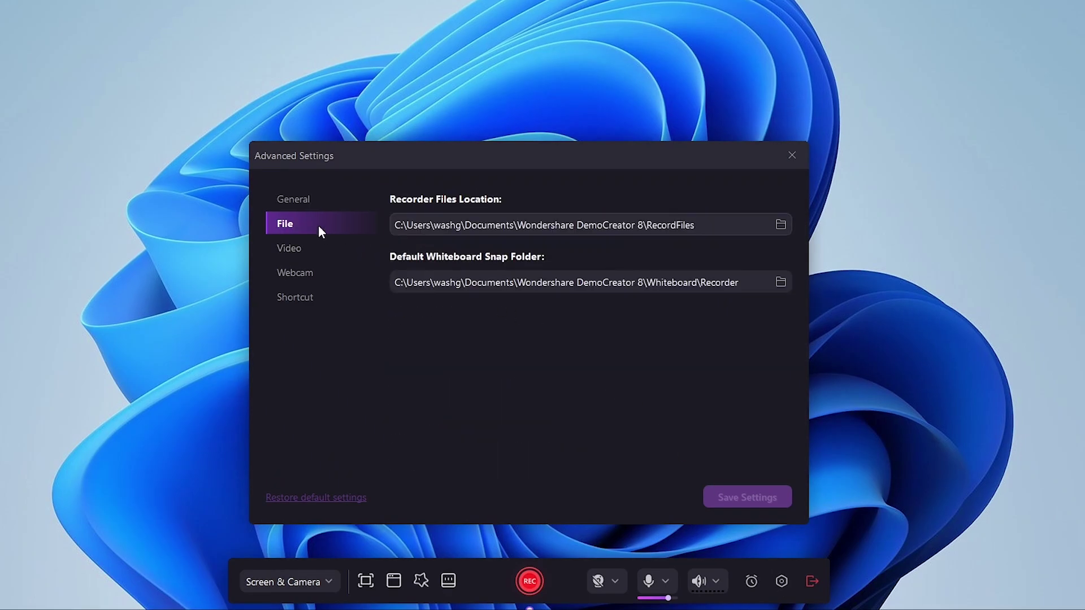
# Keep the video frame rate at 60 fps and quality High, then review the recording shortcuts
pyautogui.click(323, 250)
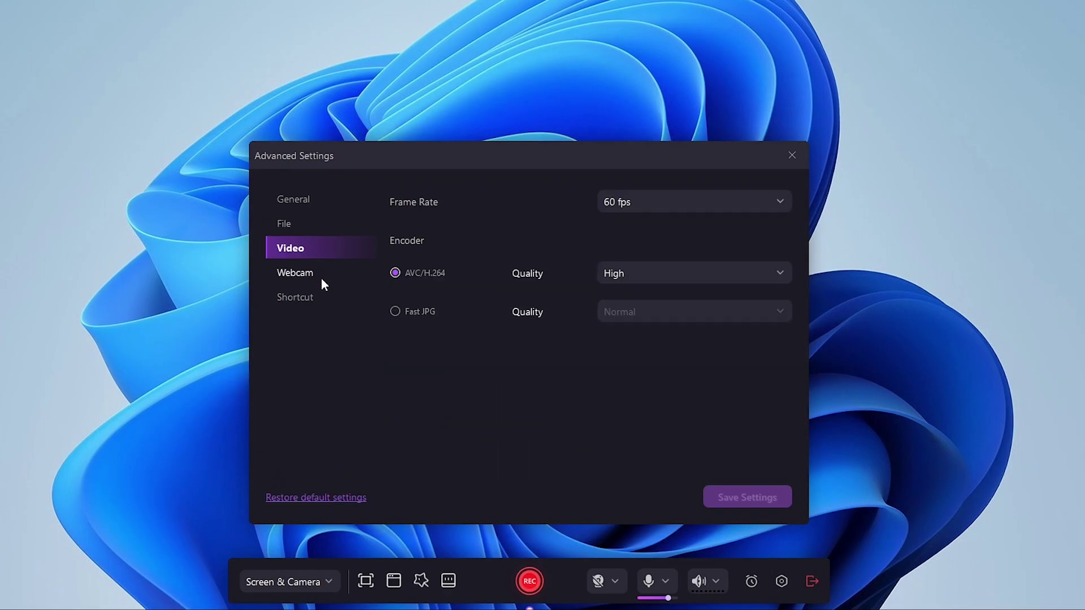
pyautogui.click(639, 209)
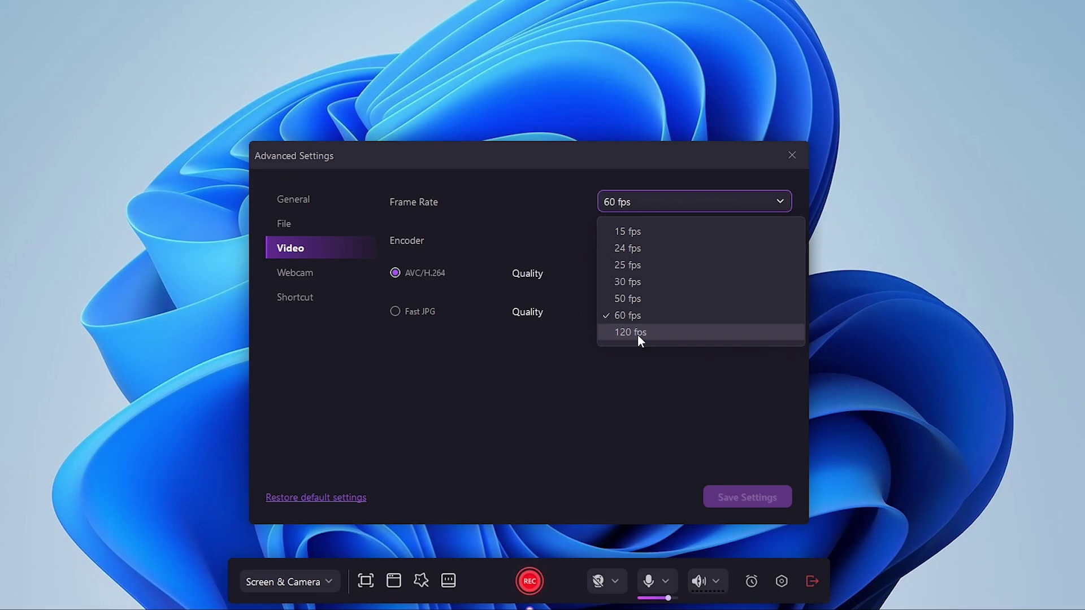
pyautogui.click(610, 318)
pyautogui.click(659, 272)
pyautogui.click(633, 302)
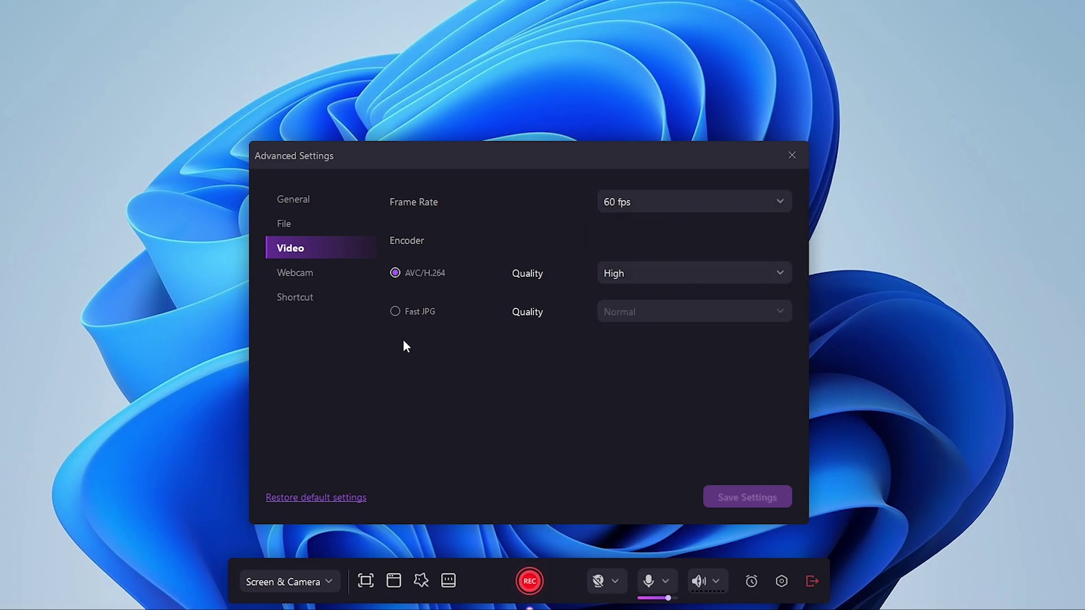
pyautogui.click(299, 297)
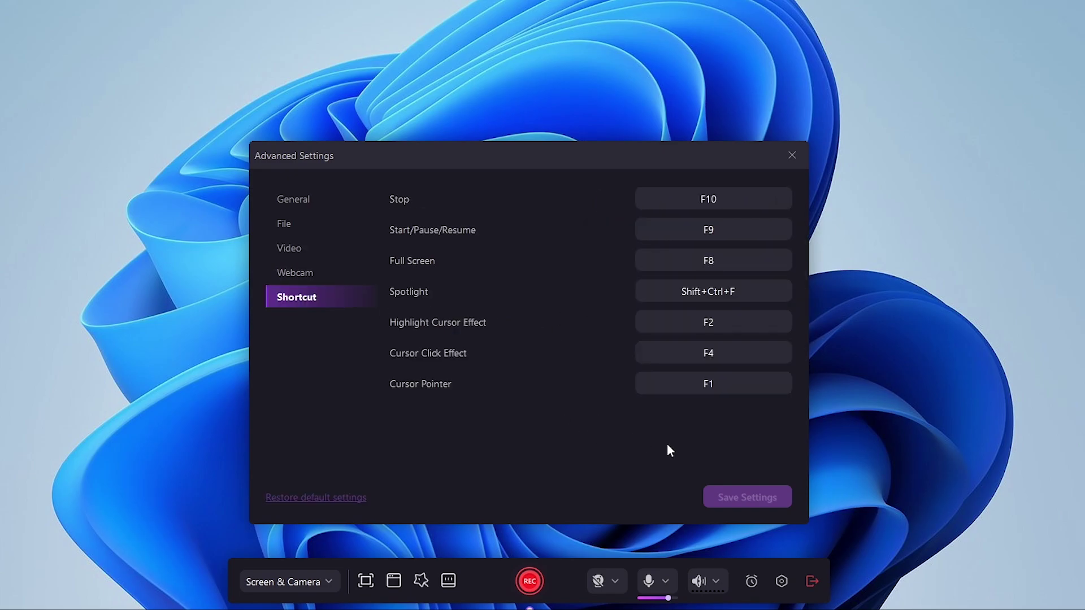
# Close Advanced Settings, open the Teleprompter and start scrolling the script
pyautogui.click(792, 155)
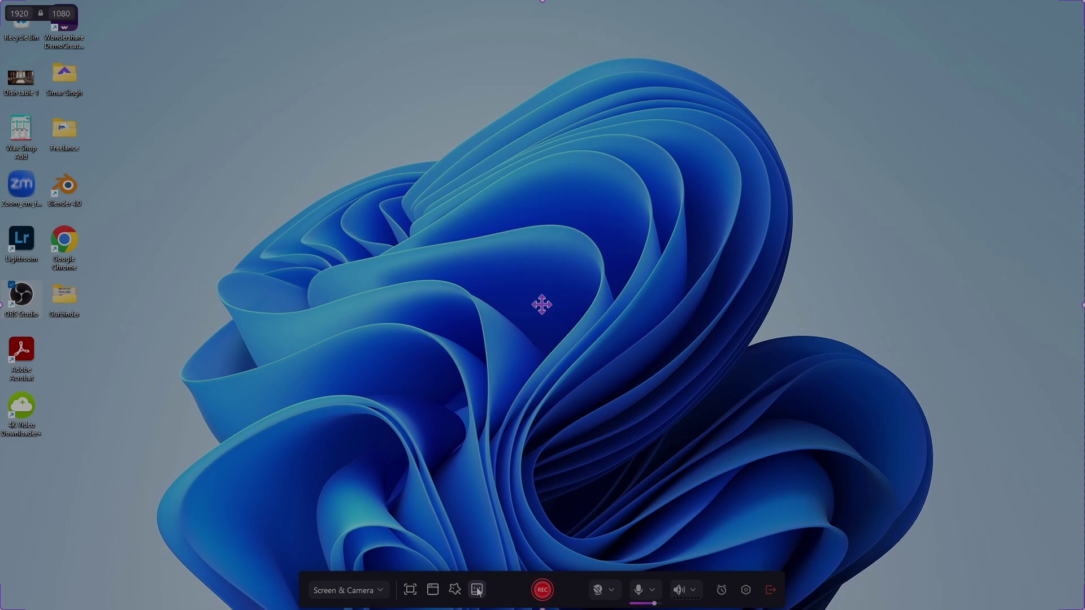
pyautogui.click(449, 581)
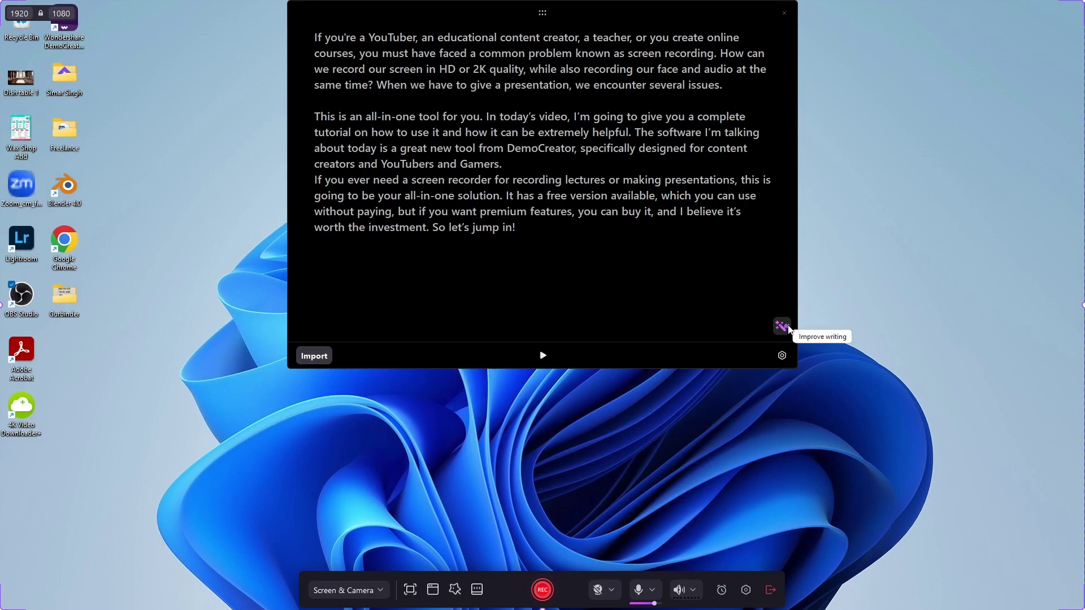
pyautogui.press('space')
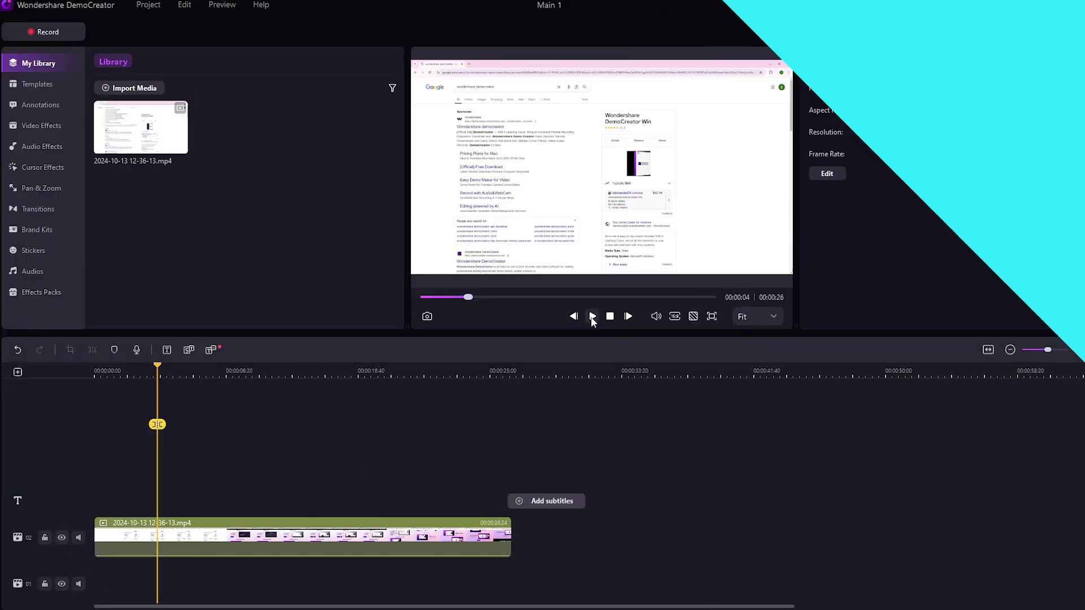
# Import Untitled (29).mp4 and place it on track 03 above the screen recording
pyautogui.doubleClick(276, 258)
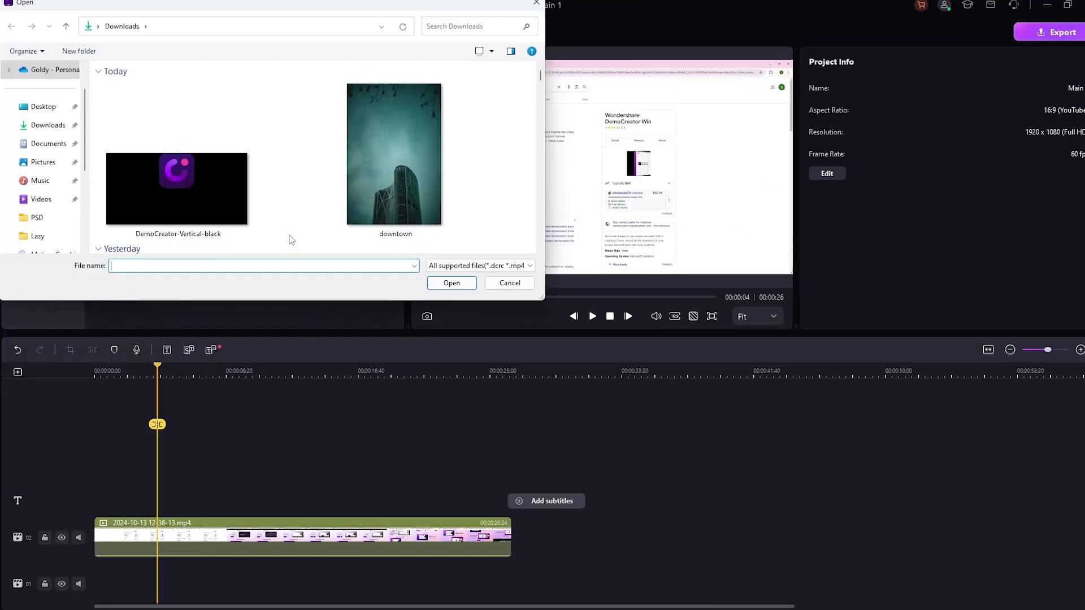
pyautogui.doubleClick(399, 192)
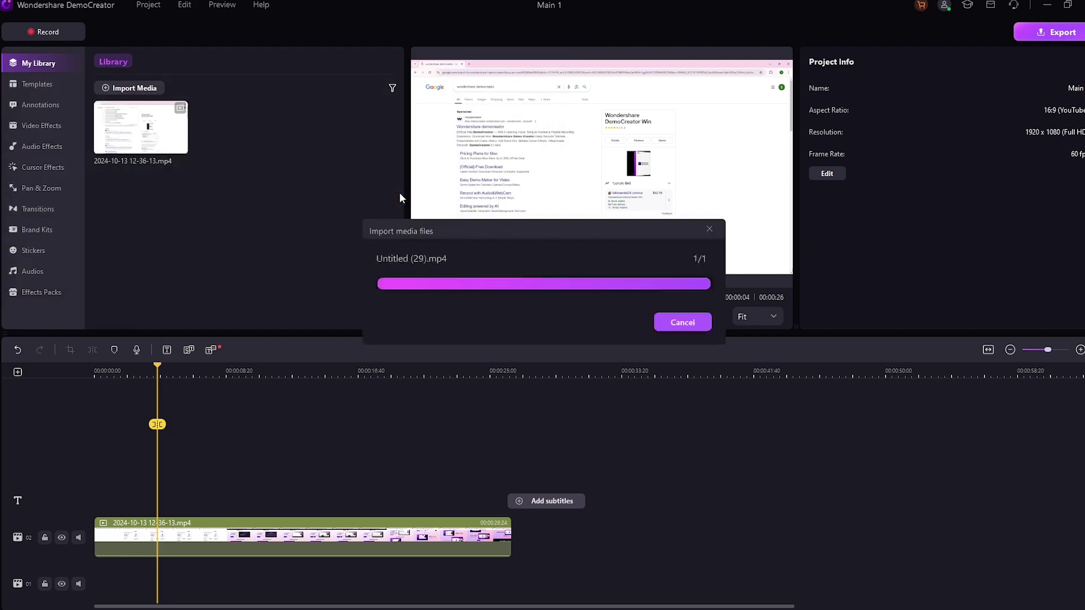
pyautogui.doubleClick(251, 150)
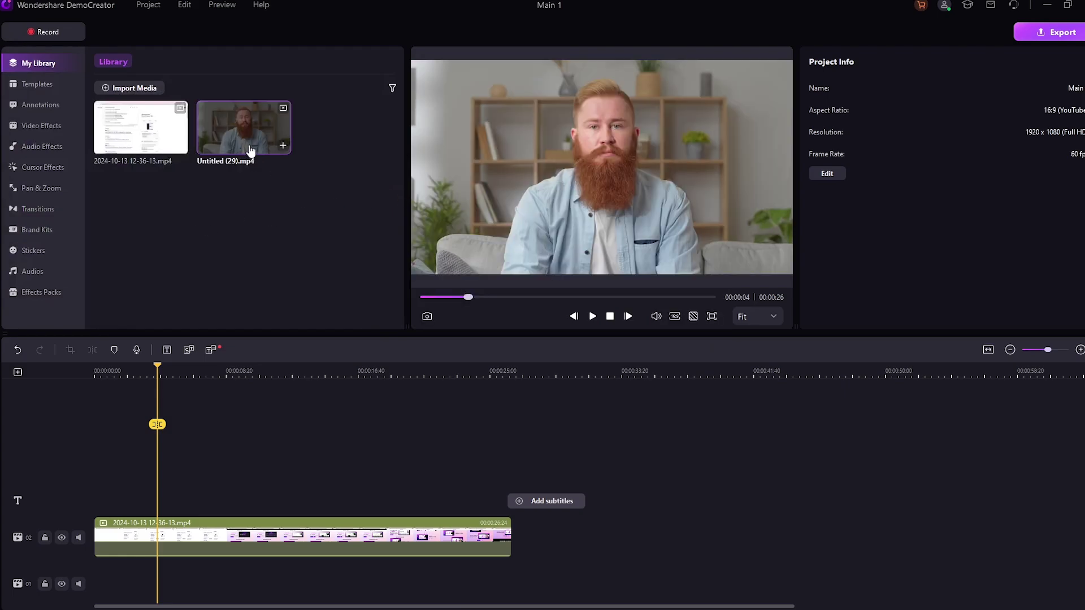
pyautogui.moveTo(251, 150); pyautogui.dragTo(128, 491)
pyautogui.click(154, 371)
pyautogui.moveTo(146, 367); pyautogui.dragTo(219, 371)
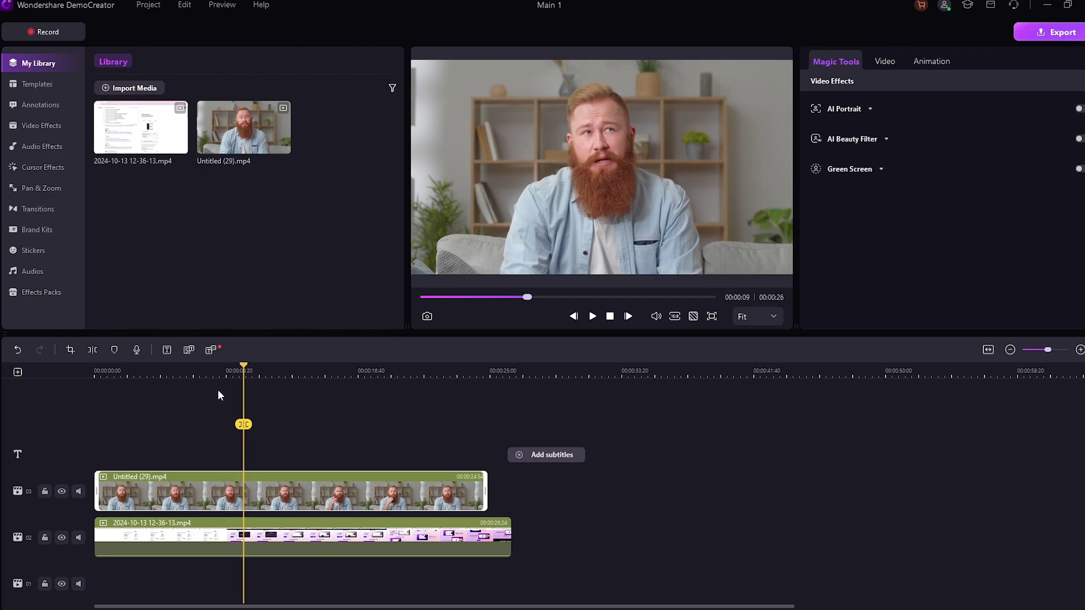
pyautogui.click(57, 126)
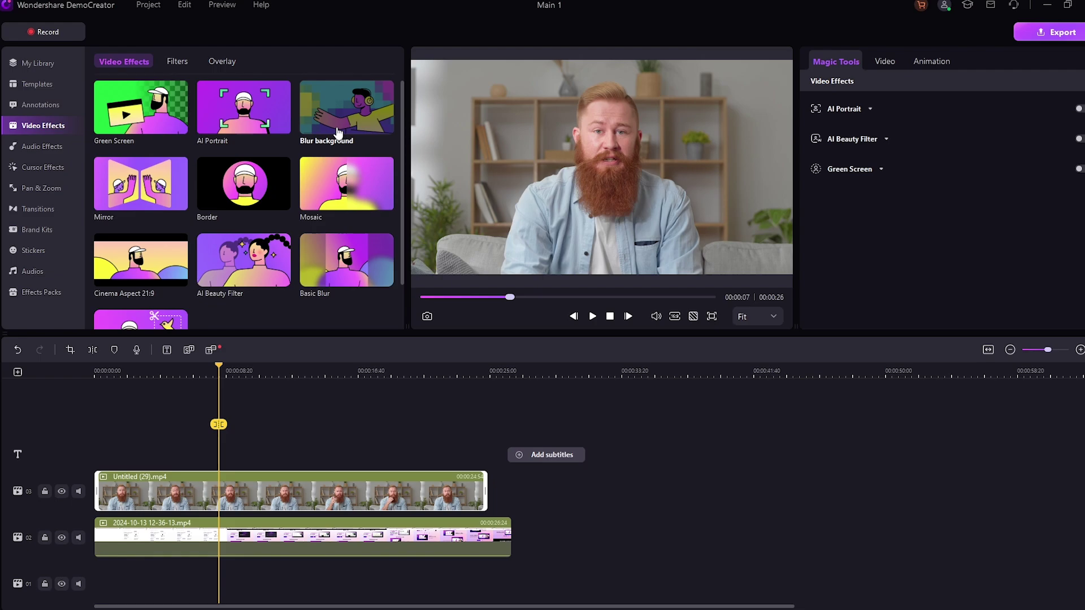
# Apply Blur background to the facecam: Edge Thickness 7, Edge Feather 8, Blur Strength 9
pyautogui.moveTo(338, 133); pyautogui.dragTo(333, 472)
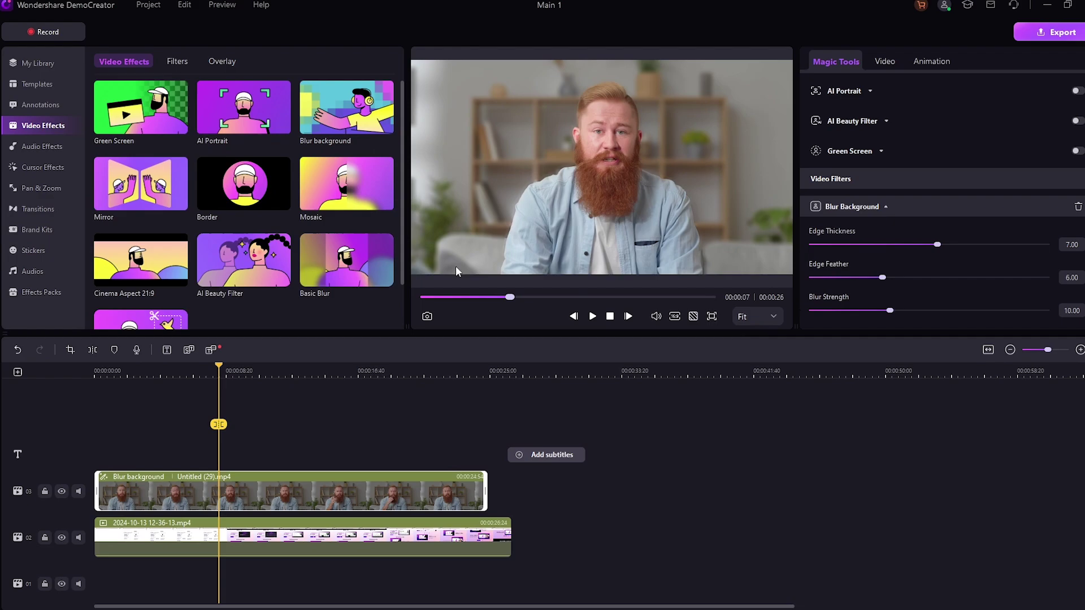
pyautogui.moveTo(407, 227); pyautogui.dragTo(357, 237)
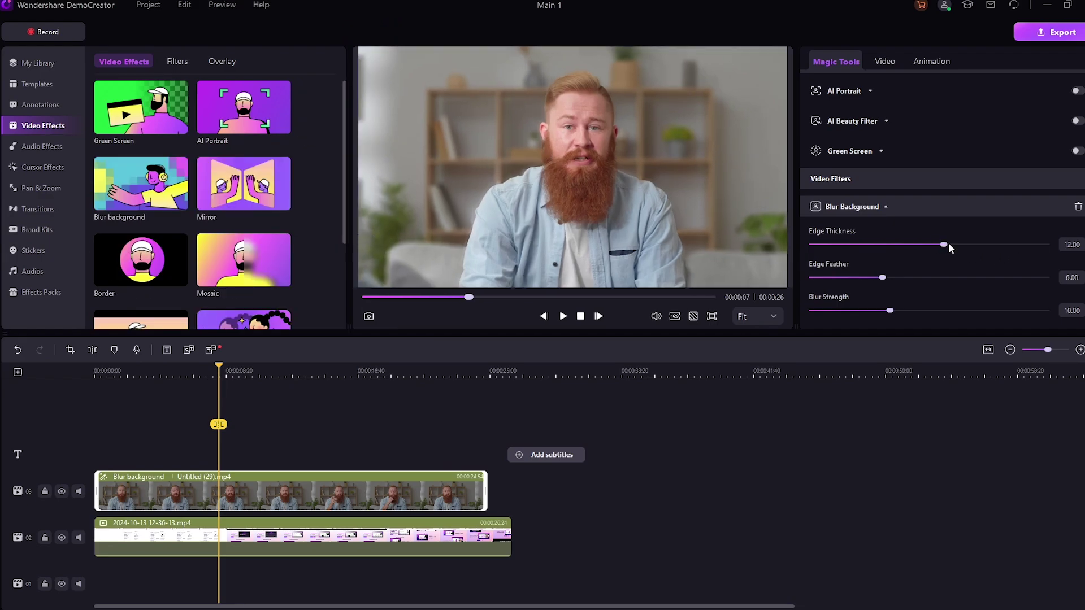
pyautogui.moveTo(949, 249)
pyautogui.mouseDown()
pyautogui.moveTo(991, 247)
pyautogui.moveTo(771, 268)
pyautogui.moveTo(939, 246)
pyautogui.mouseUp()
pyautogui.moveTo(890, 311)
pyautogui.mouseDown()
pyautogui.moveTo(987, 311)
pyautogui.moveTo(891, 309)
pyautogui.mouseUp()
pyautogui.scroll(-3, 312, 232)
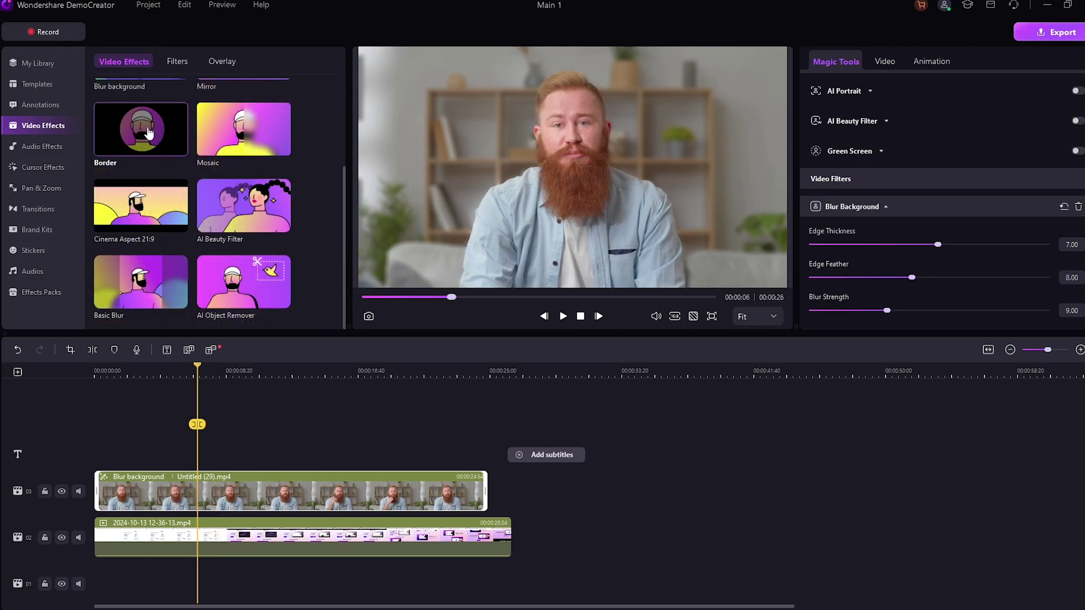
# Add a circular Border to the facecam and shrink it into the lower right of the frame
pyautogui.moveTo(149, 134); pyautogui.dragTo(291, 474)
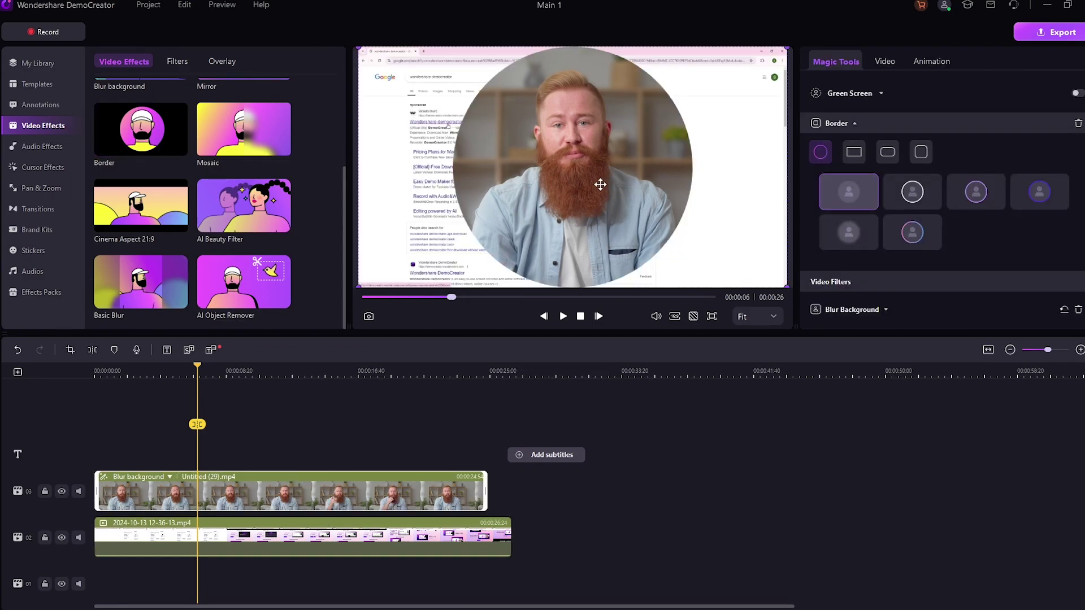
pyautogui.moveTo(787, 46); pyautogui.dragTo(540, 279)
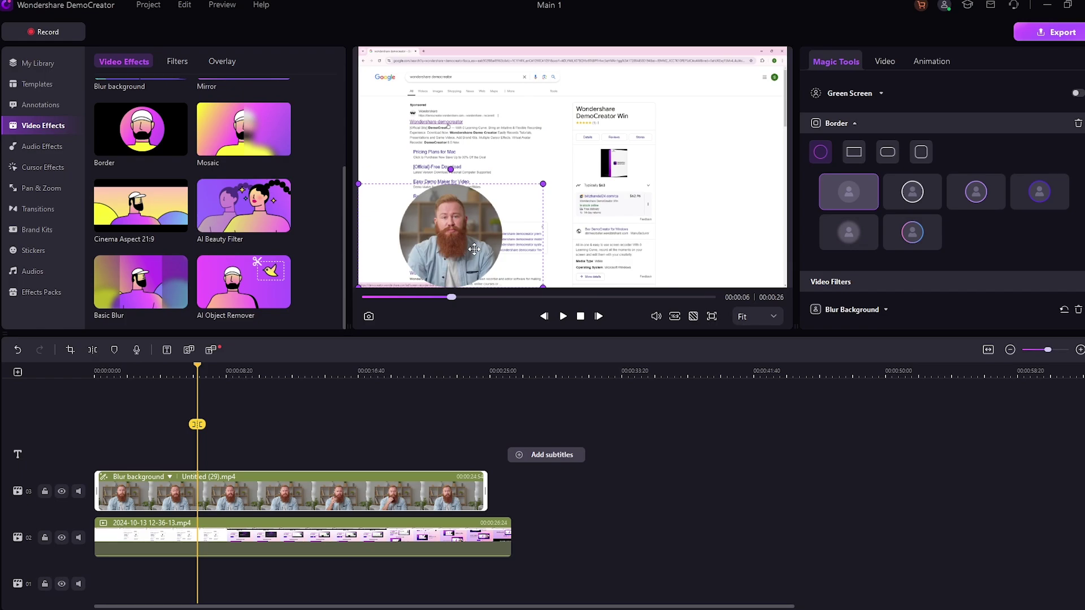
pyautogui.moveTo(446, 237); pyautogui.dragTo(716, 219)
pyautogui.moveTo(623, 168); pyautogui.dragTo(646, 189)
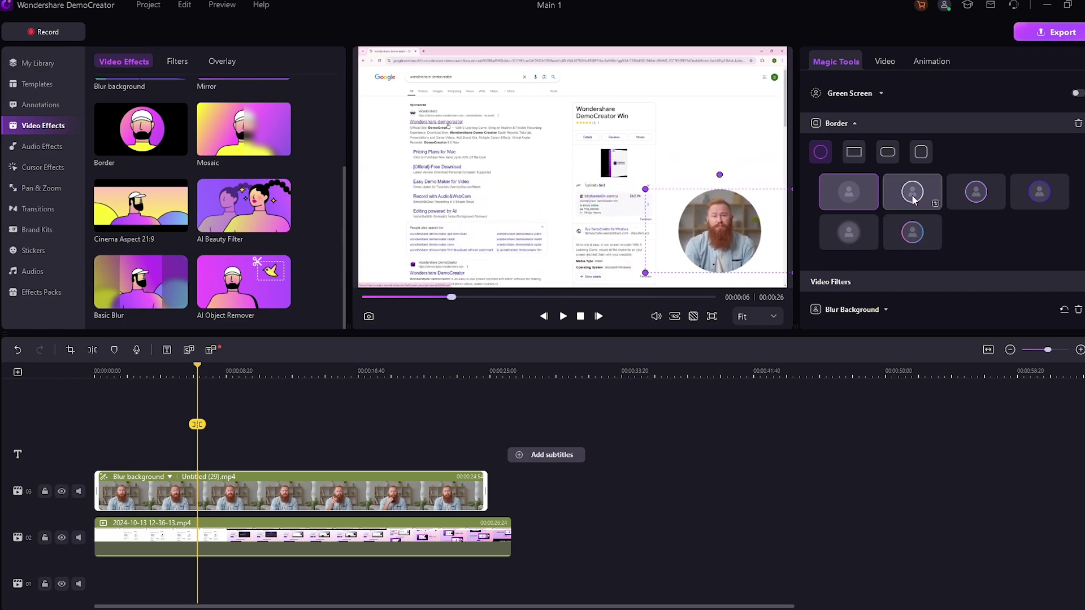
pyautogui.click(854, 154)
pyautogui.moveTo(790, 206); pyautogui.dragTo(747, 233)
pyautogui.click(884, 157)
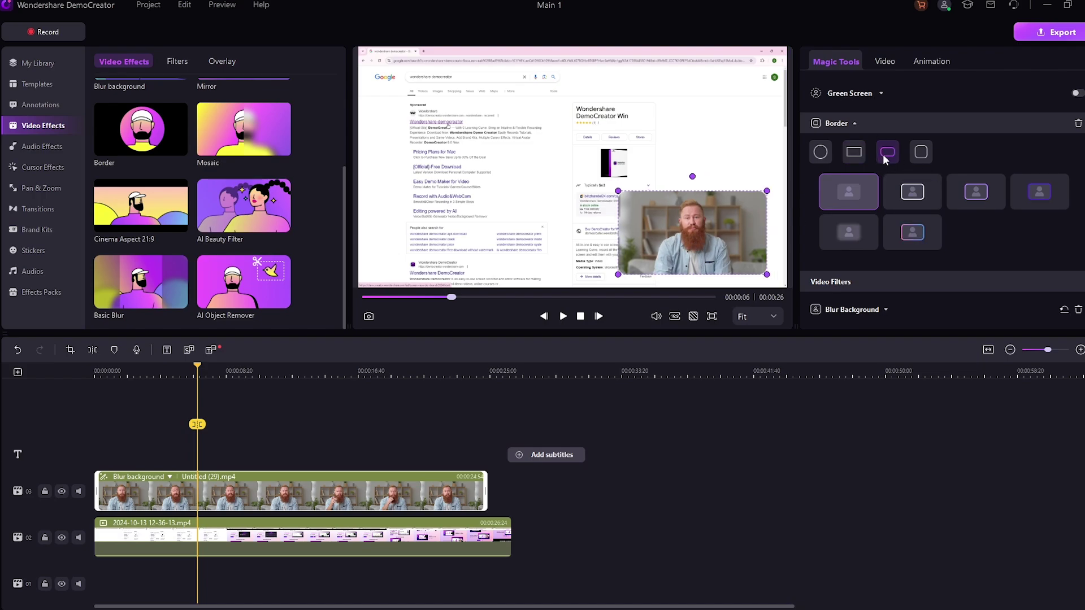
pyautogui.click(919, 152)
pyautogui.click(820, 152)
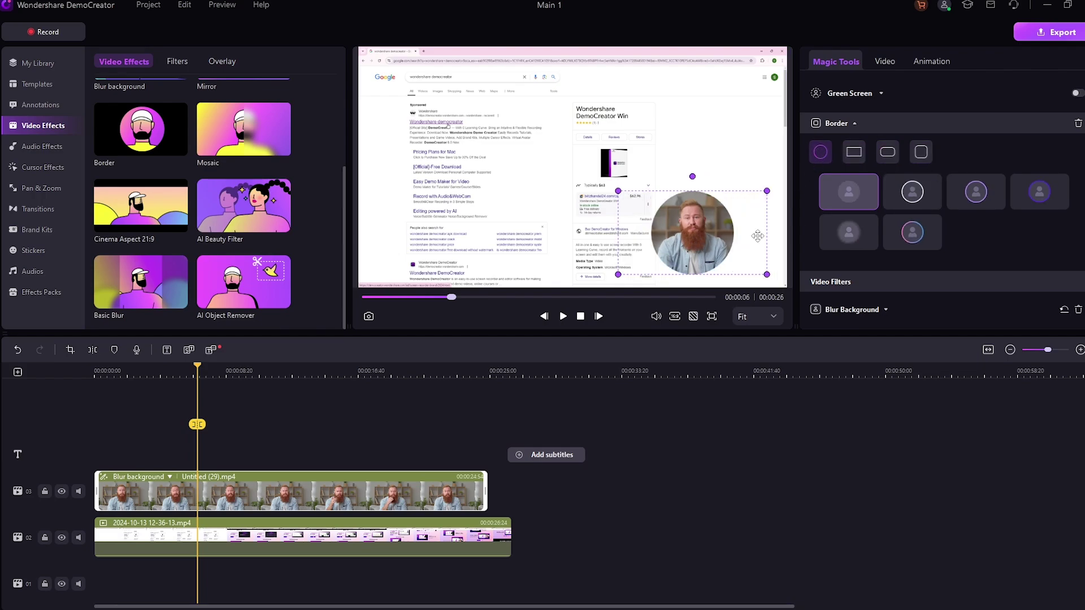
# Use the outlined circle style with a custom orange #ff5100 border colour
pyautogui.click(1040, 192)
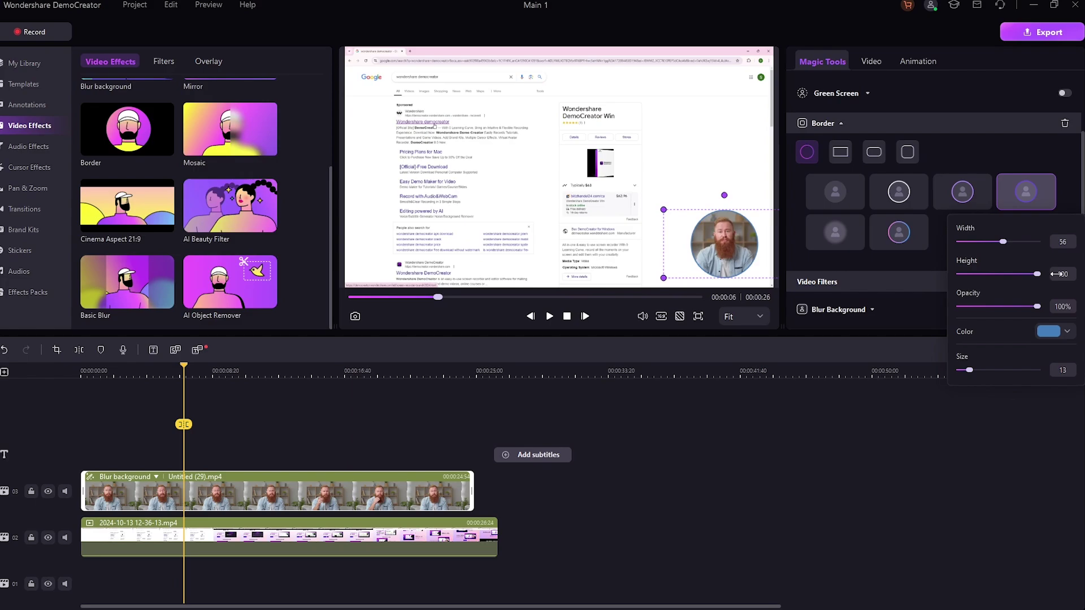
pyautogui.click(1068, 332)
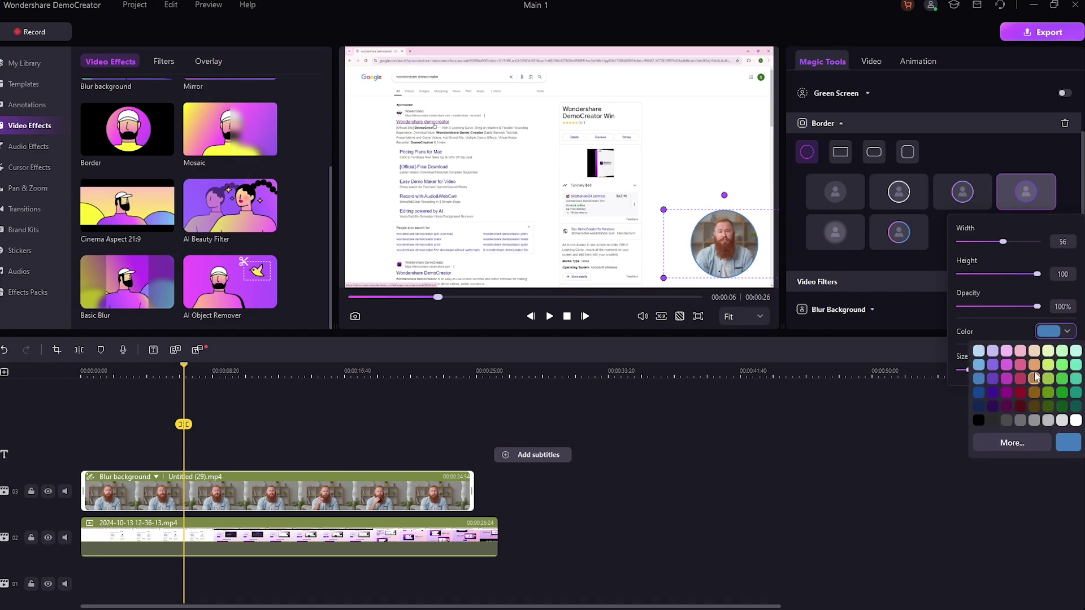
pyautogui.click(1024, 445)
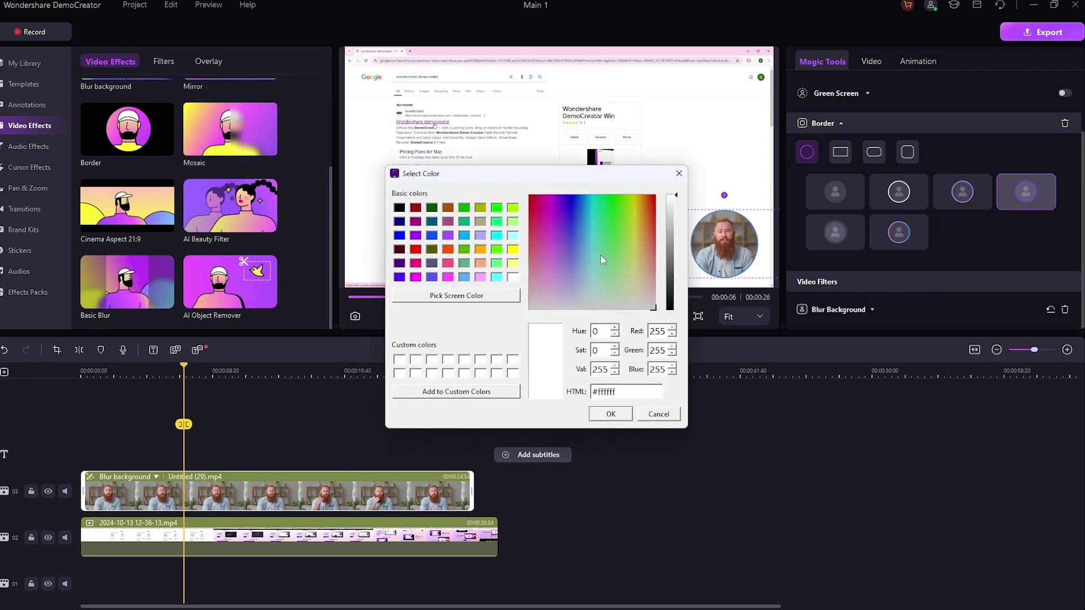
pyautogui.moveTo(620, 230); pyautogui.dragTo(649, 194)
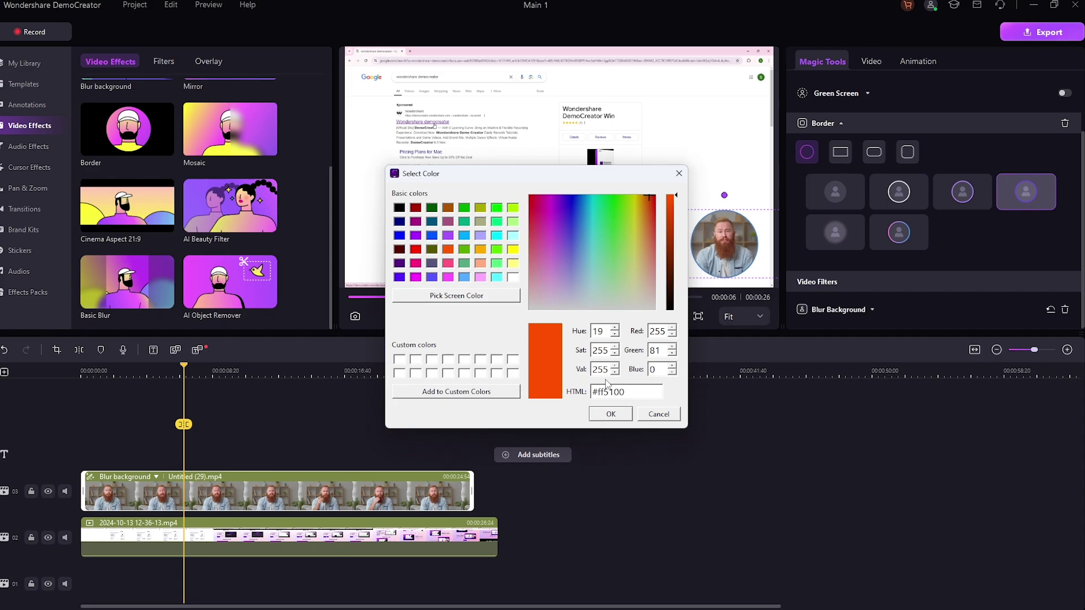
pyautogui.click(608, 415)
pyautogui.scroll(2, 304, 288)
pyautogui.scroll(-2, 304, 289)
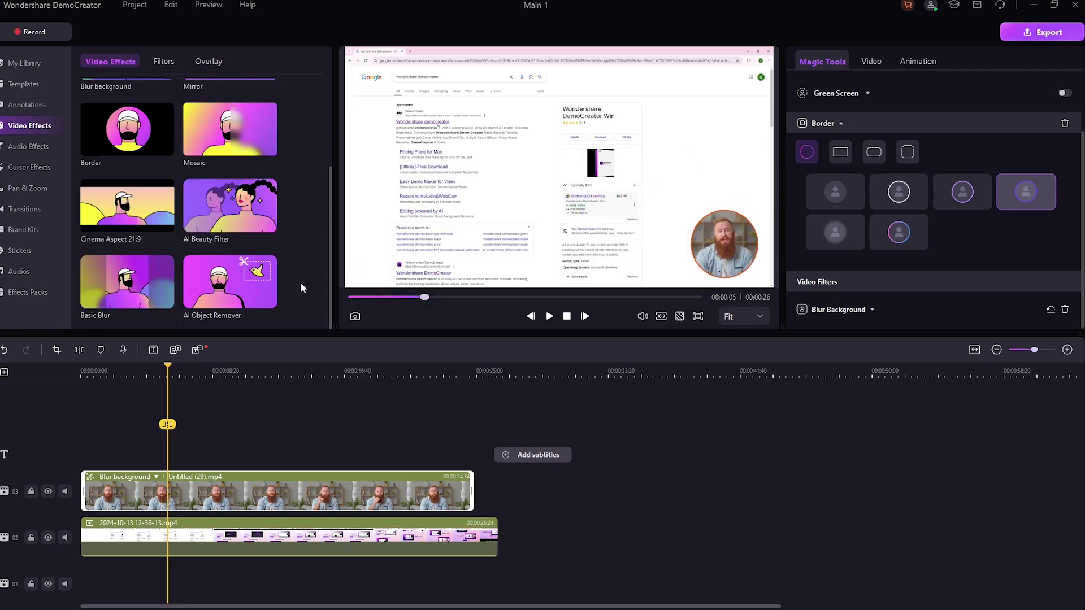
pyautogui.scroll(2, 303, 225)
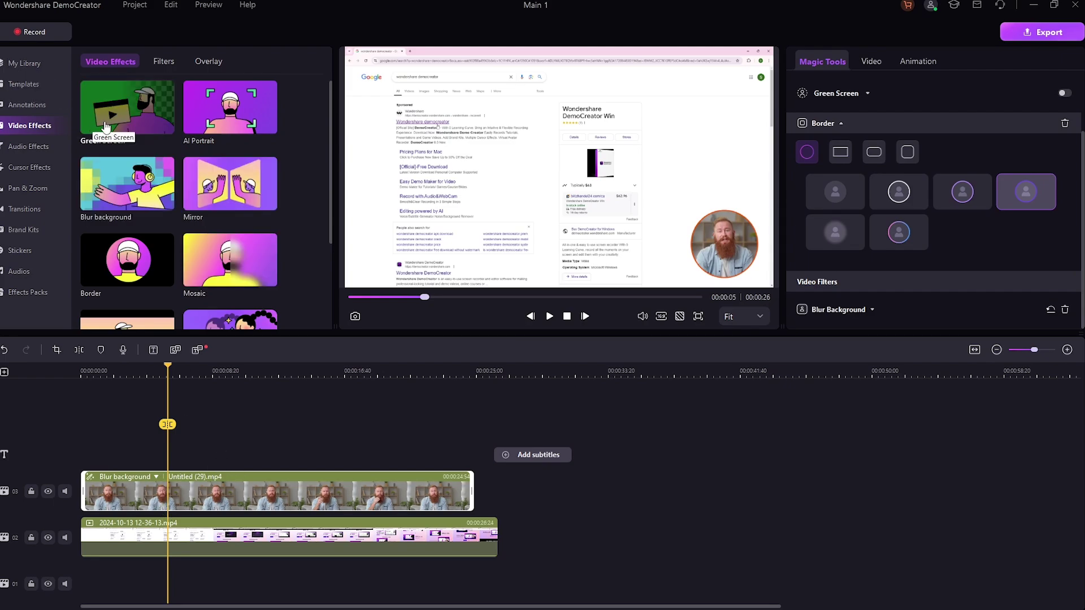
# Place the Untitled (30) green-screen clip on the timeline and apply the Green Screen effect
pyautogui.click(25, 63)
pyautogui.moveTo(147, 215); pyautogui.dragTo(84, 460)
pyautogui.click(30, 126)
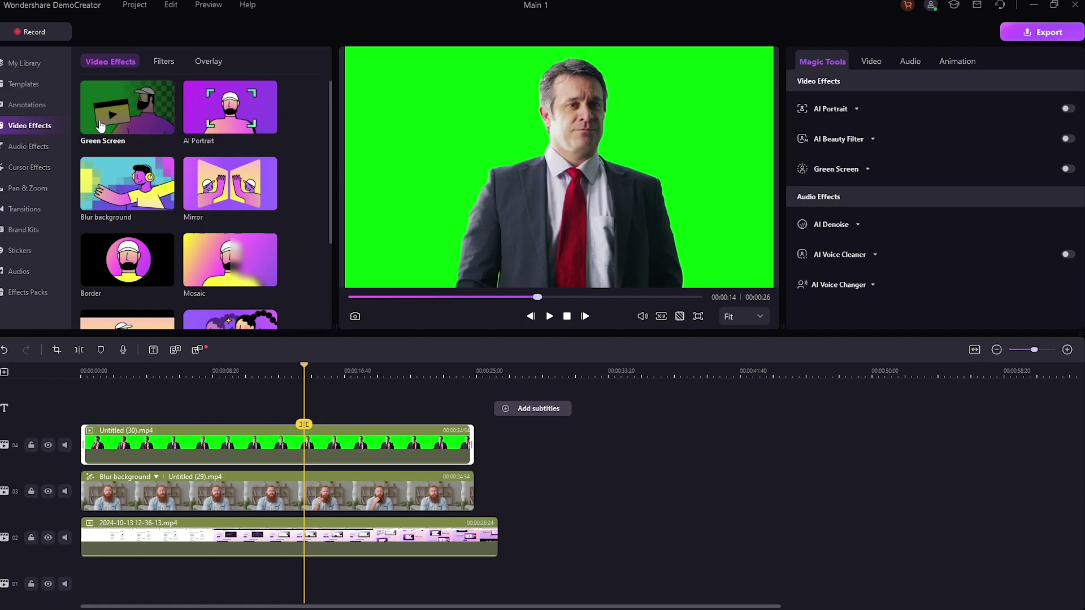
pyautogui.moveTo(127, 108); pyautogui.dragTo(209, 402)
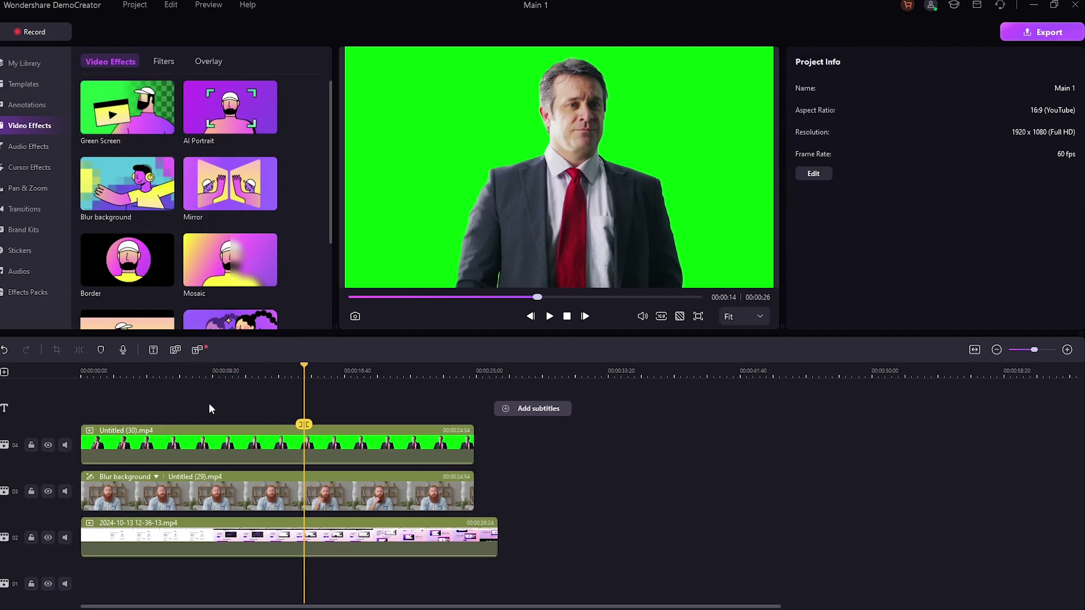
# Turn on green screen keying and shrink the presenter into the bottom-left corner
pyautogui.click(253, 443)
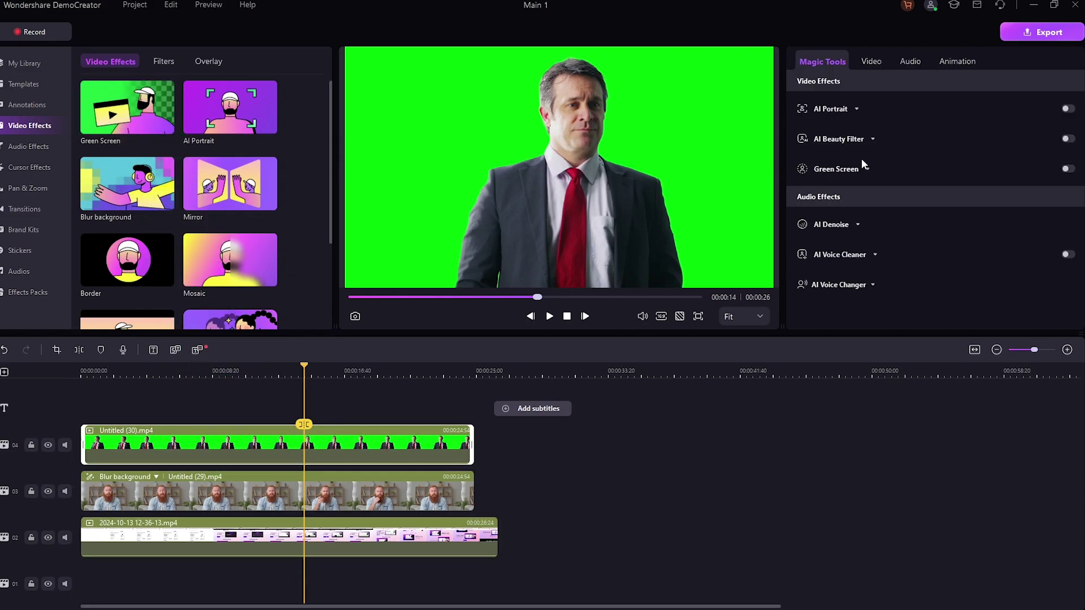
pyautogui.click(854, 170)
pyautogui.click(1065, 144)
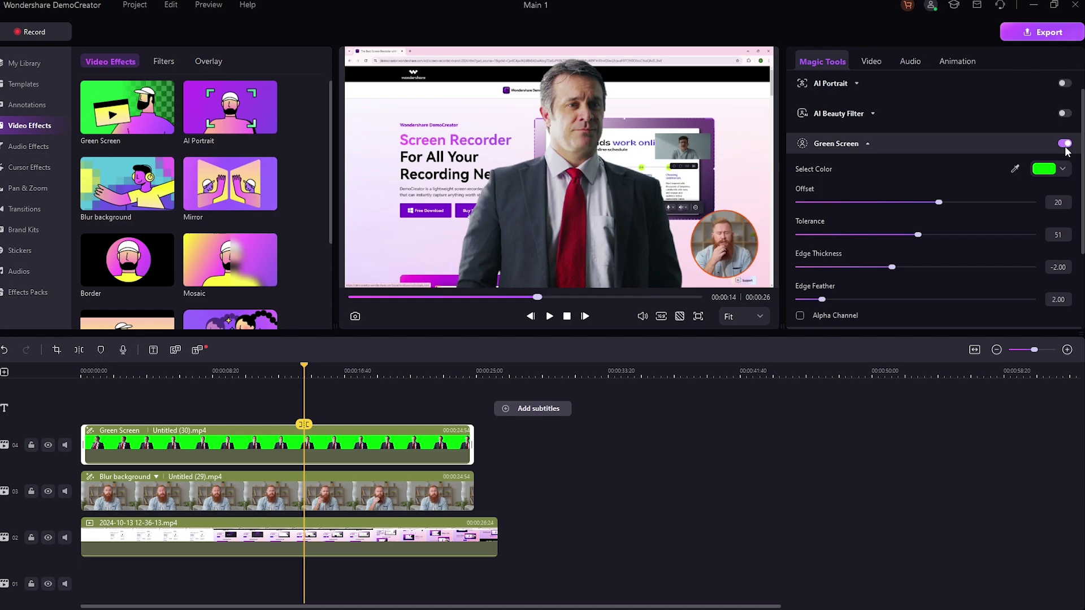
pyautogui.moveTo(608, 209); pyautogui.dragTo(612, 130)
pyautogui.moveTo(681, 59); pyautogui.dragTo(446, 243)
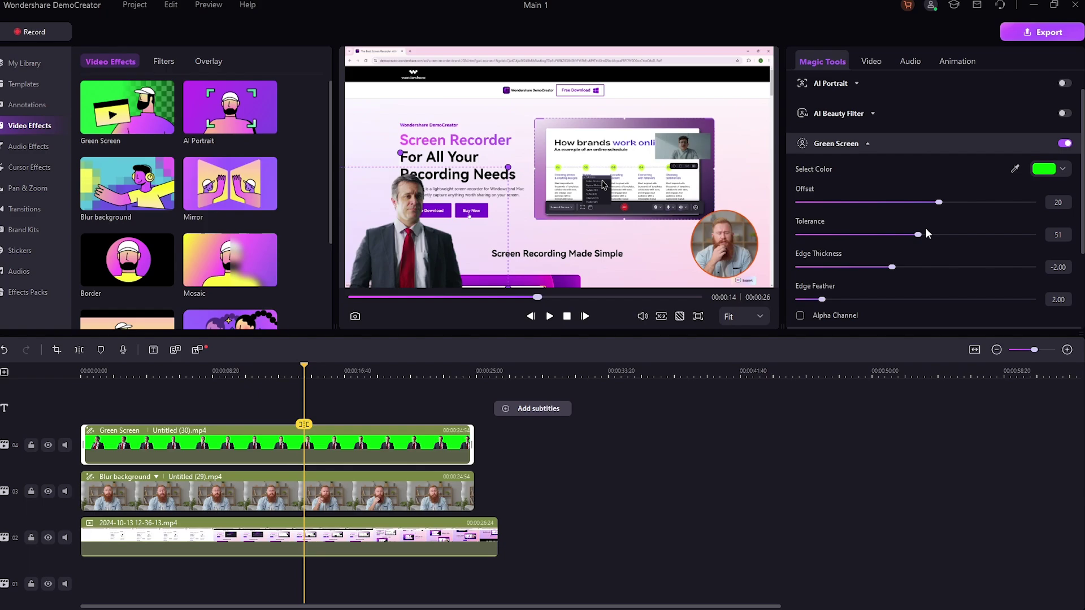
pyautogui.scroll(-2, 845, 294)
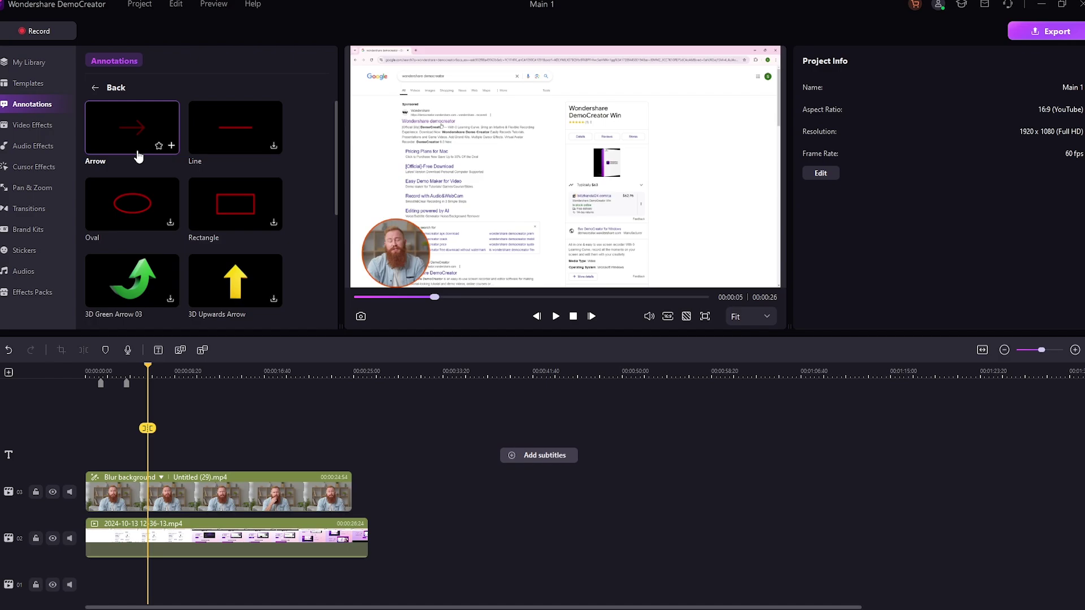
# Add an Arrow annotation, rotate it to 193.7°, scale it to 10%, and play back
pyautogui.click(170, 146)
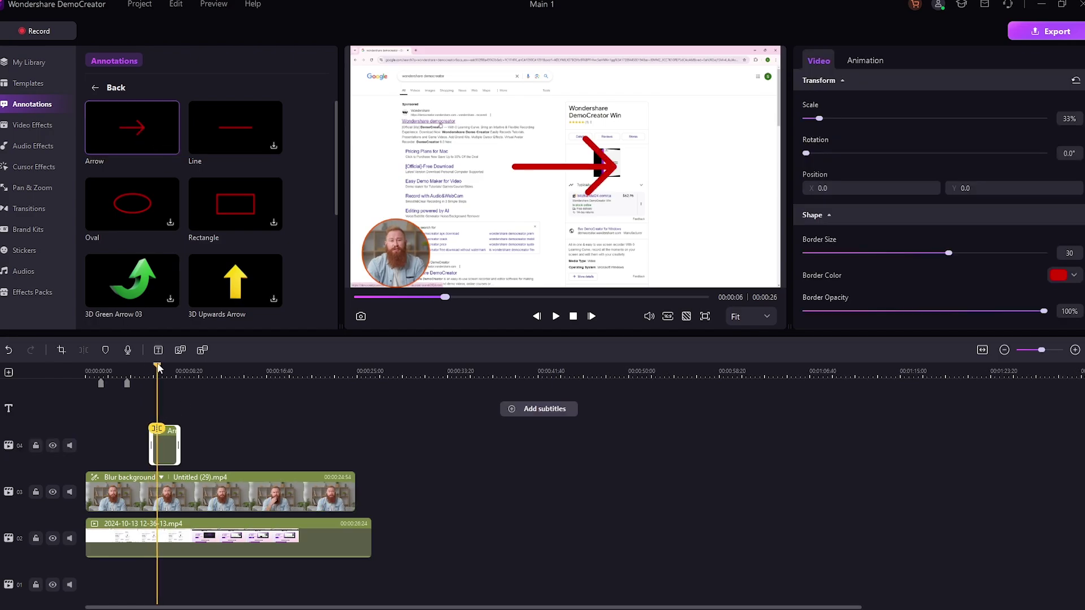
pyautogui.moveTo(598, 181); pyautogui.dragTo(669, 192)
pyautogui.moveTo(636, 123); pyautogui.dragTo(539, 166)
pyautogui.press('space')
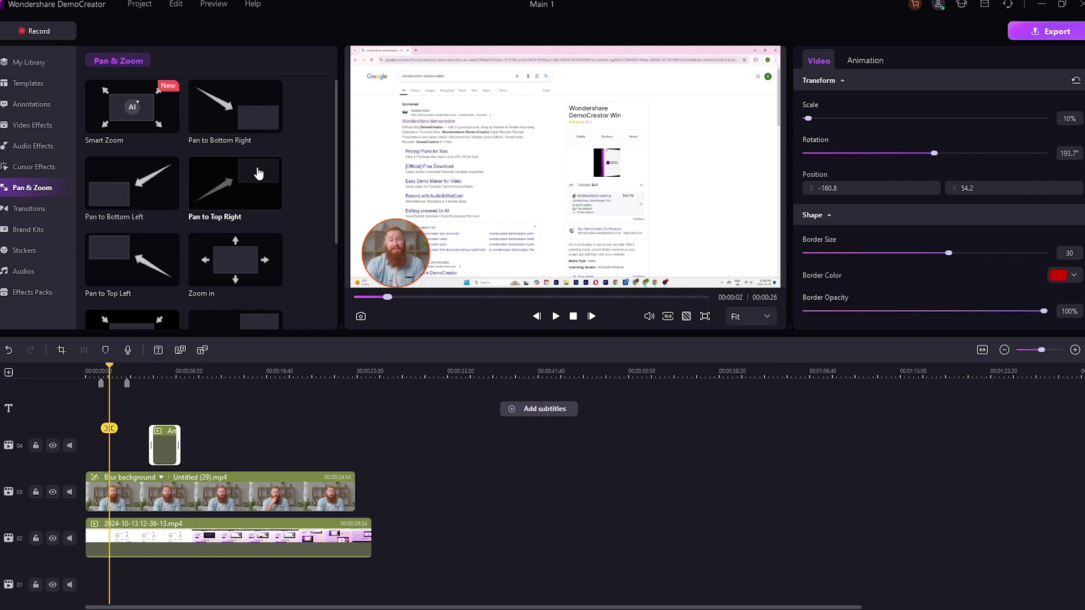
# Put Pan to Top Left on the screen recording clip and play it from 0 seconds
pyautogui.scroll(-2, 254, 229)
pyautogui.scroll(2, 295, 233)
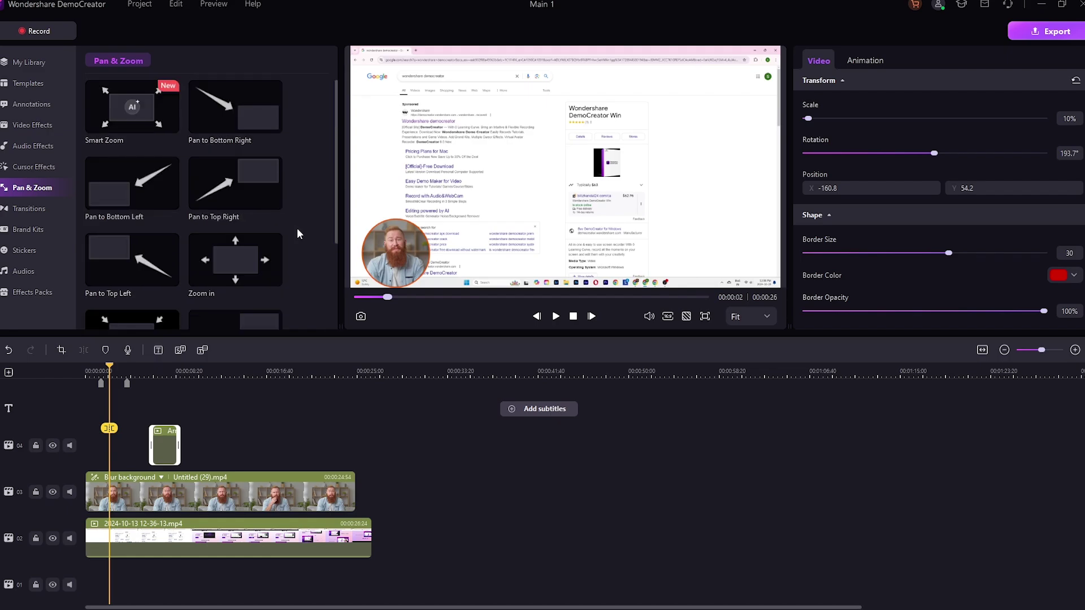
pyautogui.moveTo(150, 277); pyautogui.dragTo(108, 522)
pyautogui.moveTo(109, 375); pyautogui.dragTo(72, 375)
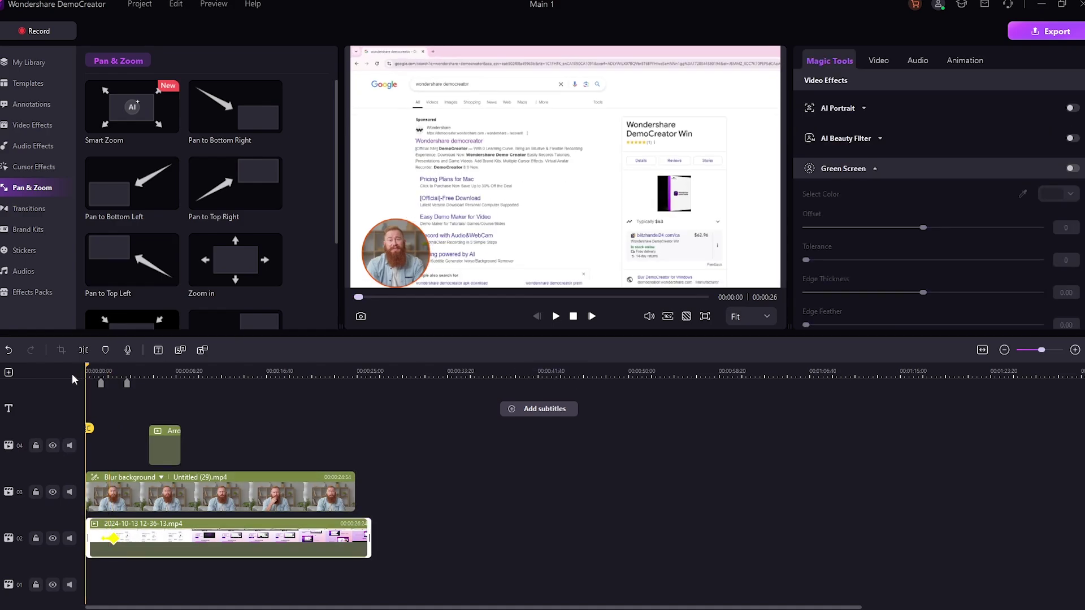
pyautogui.press('space')
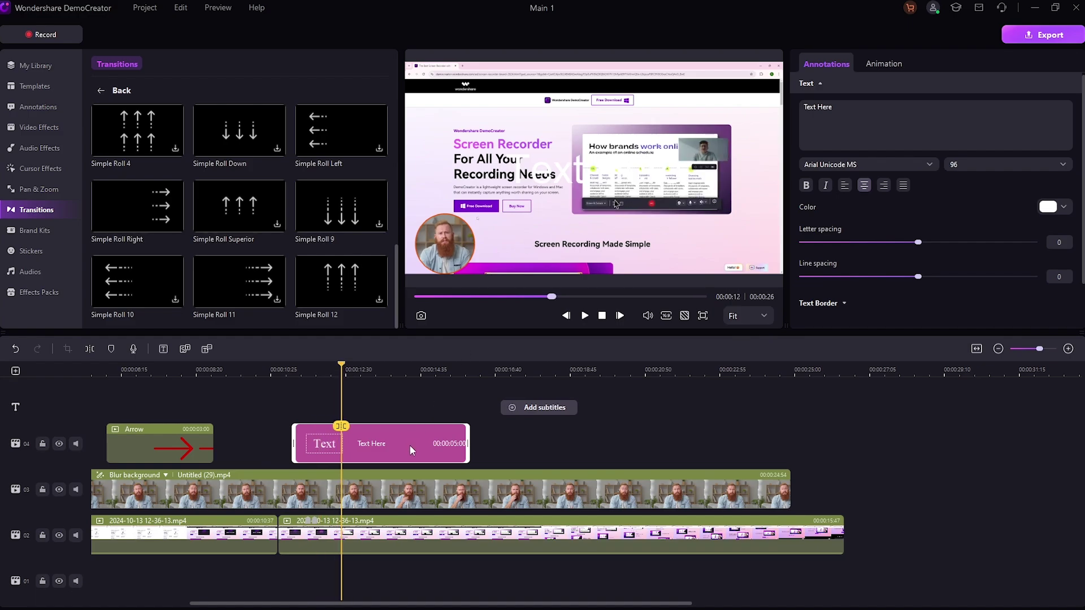
# Delete the Text Here title clip and show the Auto, Import and Manual subtitle options
pyautogui.press('Delete')
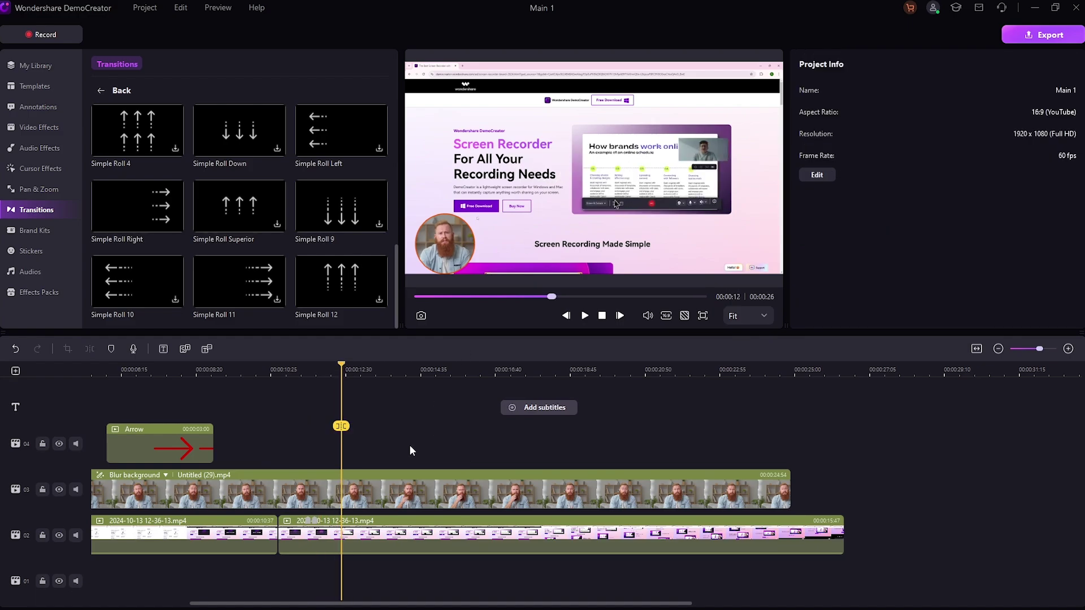
pyautogui.click(187, 350)
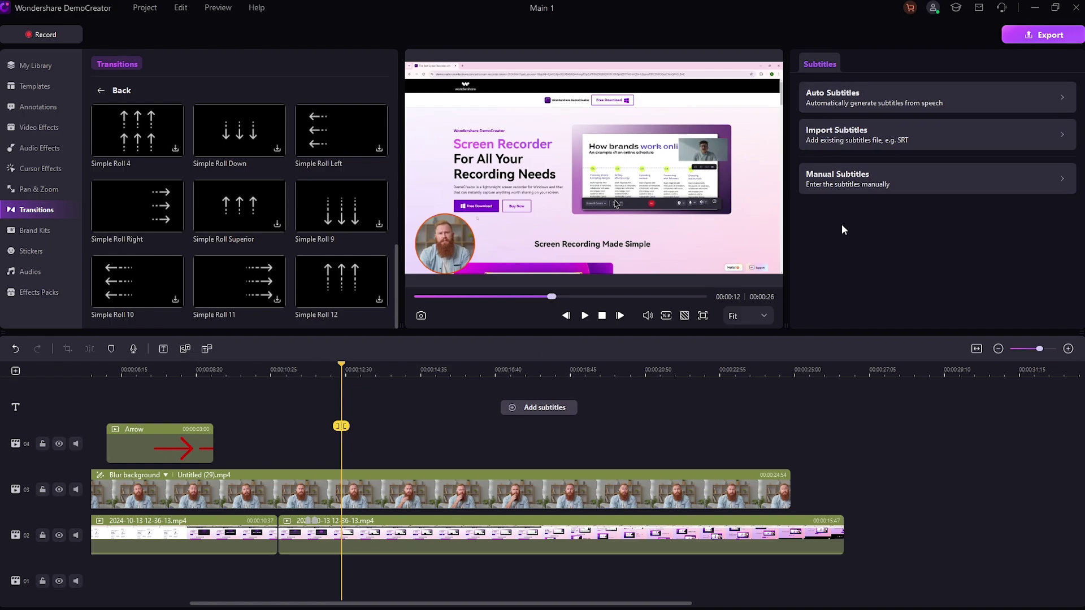
# Create a Serena-voiced text-to-speech clip from the pasted 'Hey, what's up? Just testing out this…' script
pyautogui.click(207, 349)
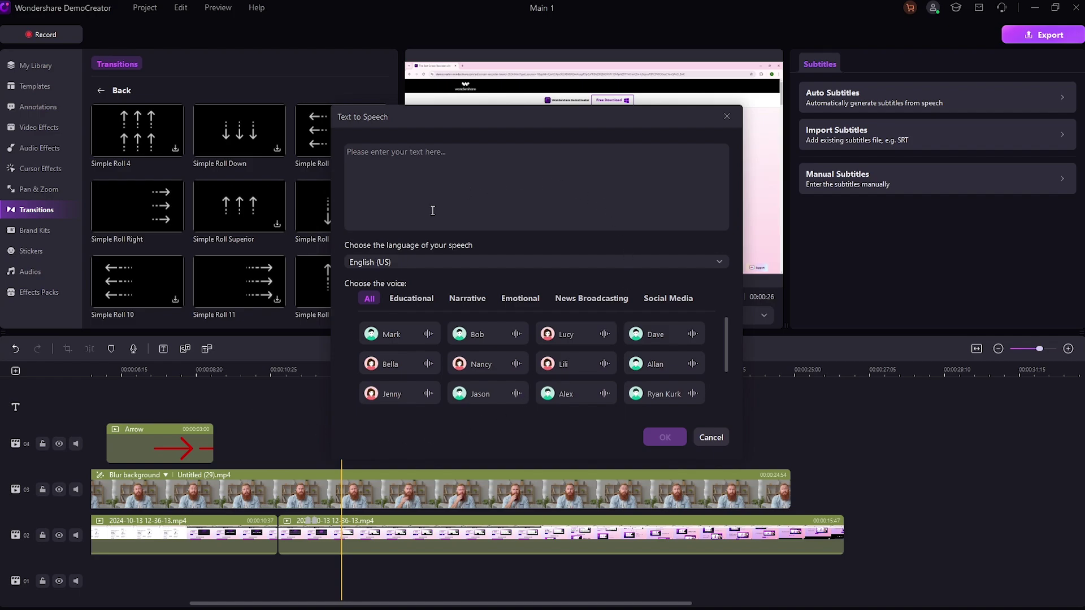
pyautogui.write("Hey, what's up? Just testing out this AI voice thing to see how it sounds. Pretty cool, right? Let's see how it handles regular, everyday speech. Nothing fancy, just chill vibes. So, what's on your mind? Maybe I'll grab a coffee later... or maybe not. Anyway, how does this sound so far? Catch you later")
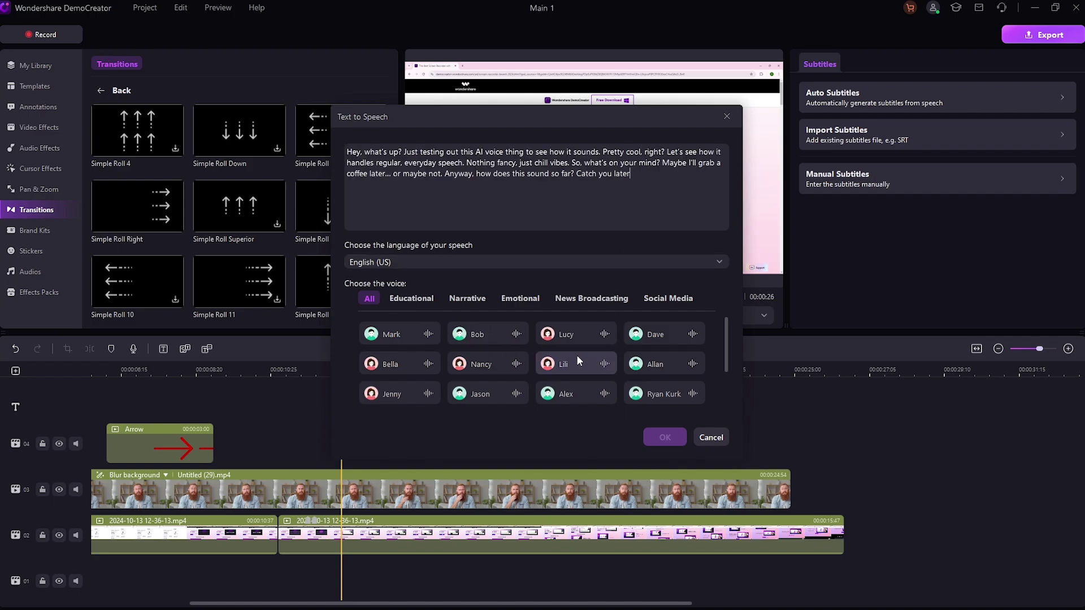
pyautogui.click(488, 364)
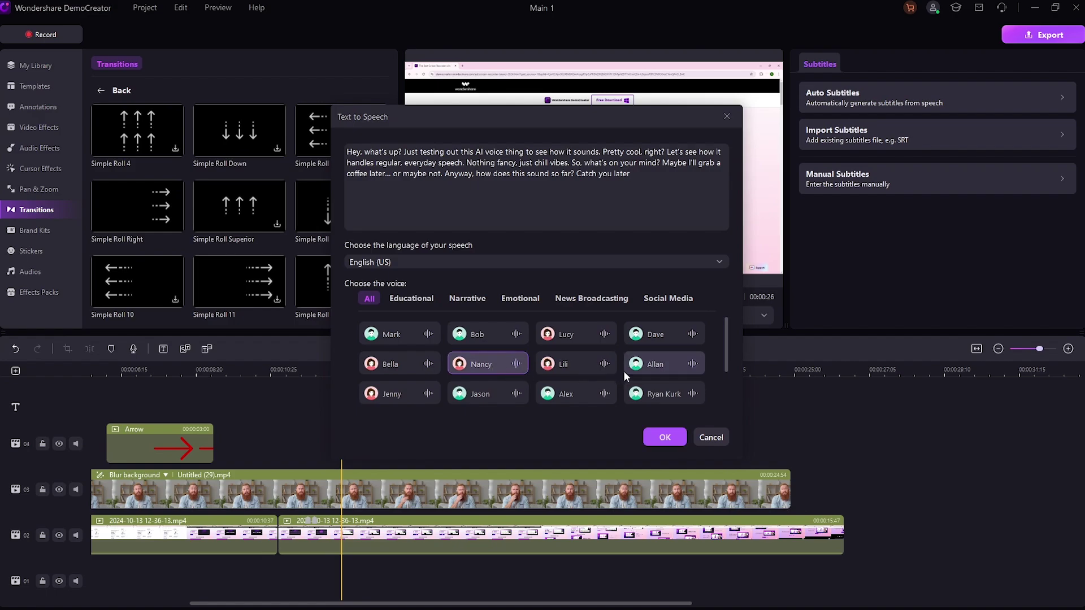
pyautogui.scroll(-2, 623, 371)
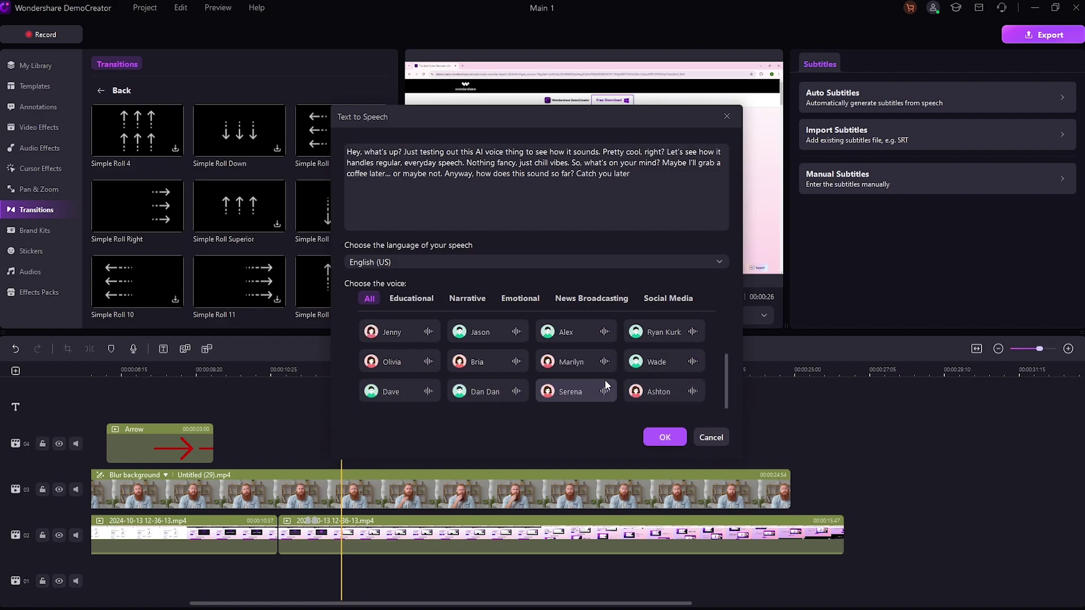
pyautogui.click(639, 370)
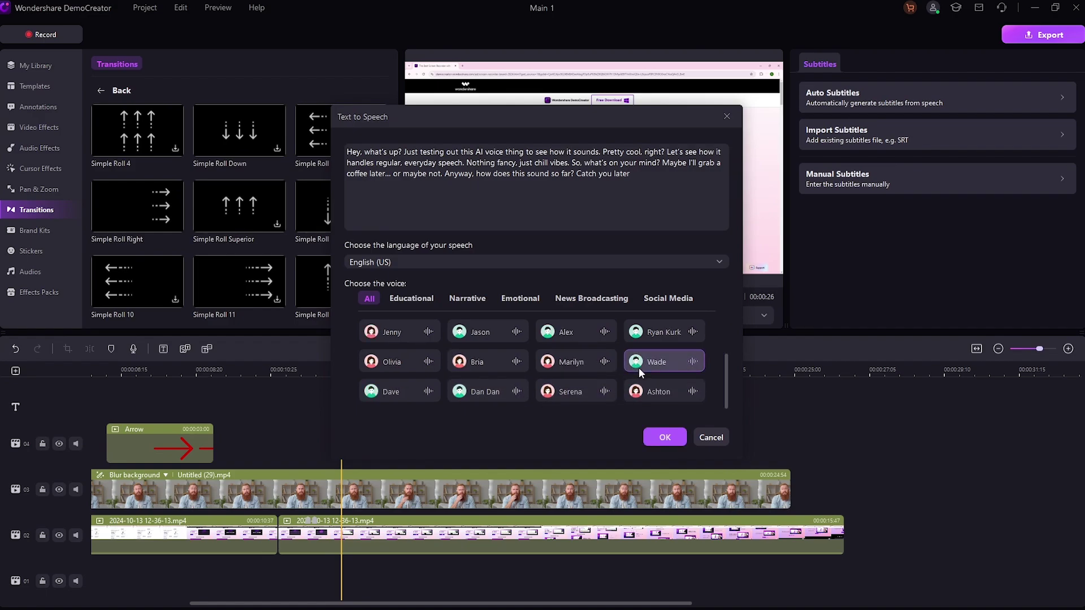
pyautogui.click(554, 396)
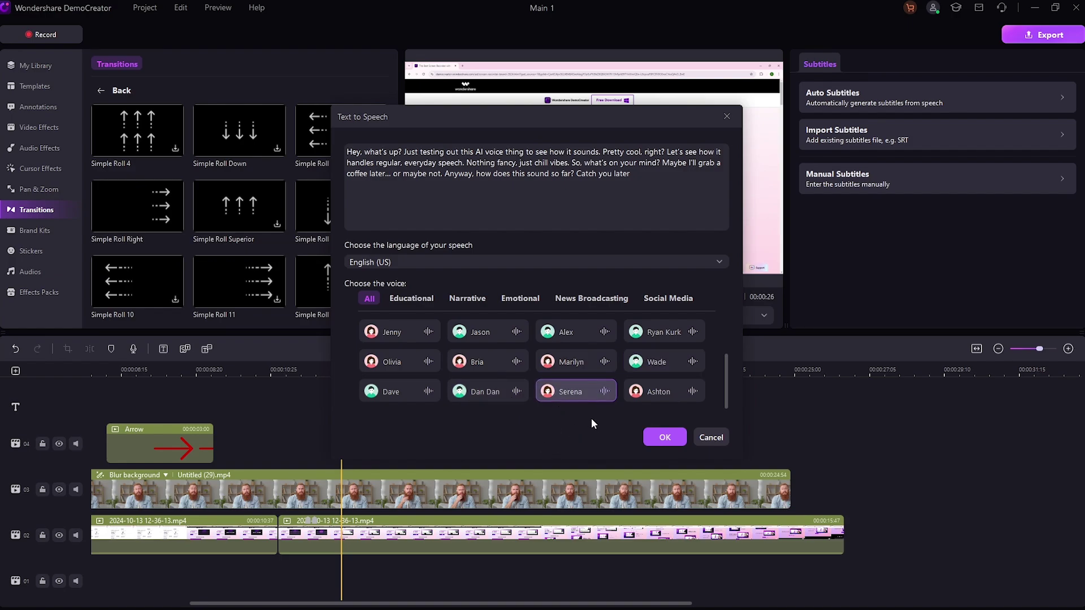
pyautogui.click(671, 442)
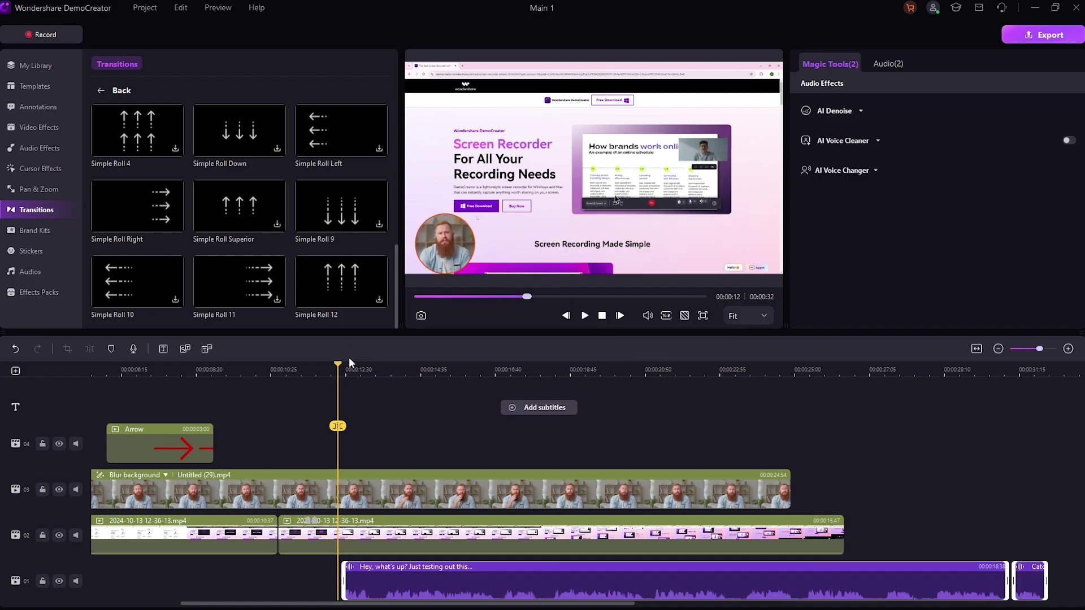
# Play the edit through with the new voiceover clip on track 01, then stop playback
pyautogui.press('space')
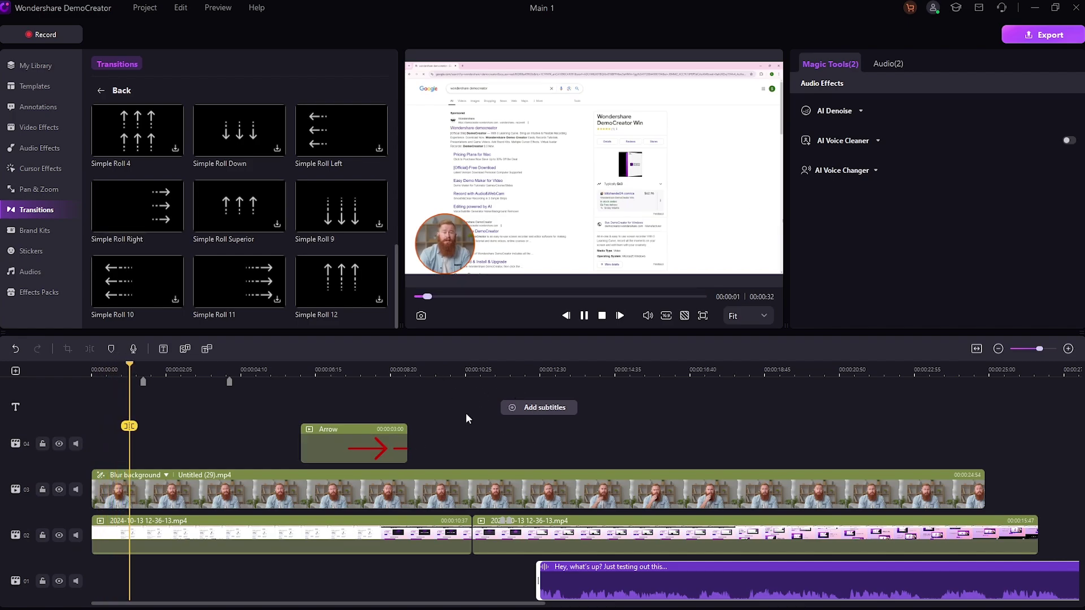
pyautogui.press('space')
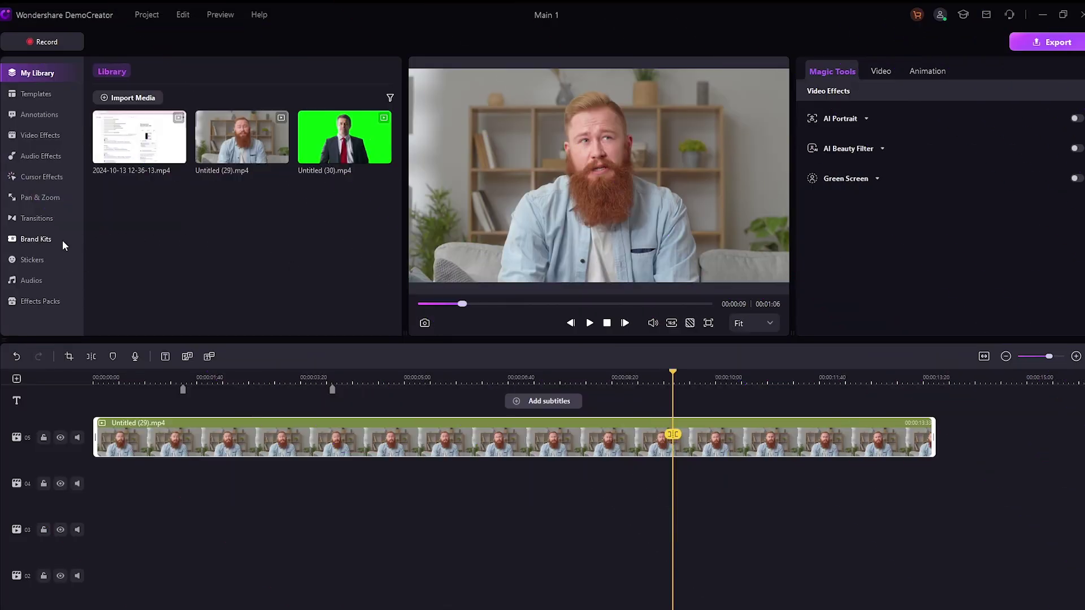
# Browse the Brand Kits openers and show the full Education set, including School Classroom Opener
pyautogui.click(45, 239)
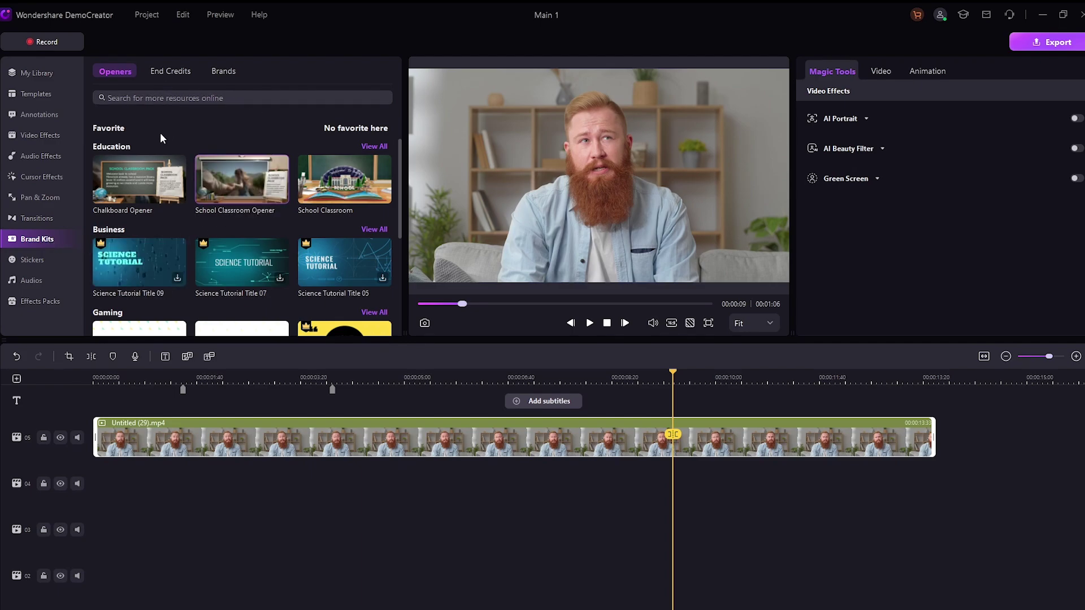
pyautogui.scroll(-1, 271, 186)
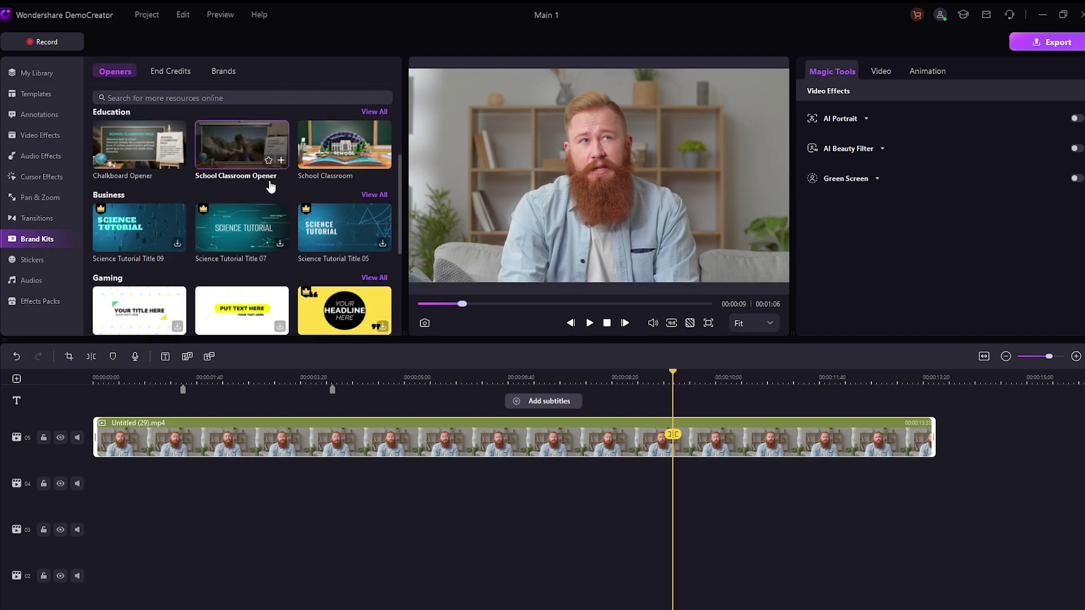
pyautogui.scroll(-4, 272, 186)
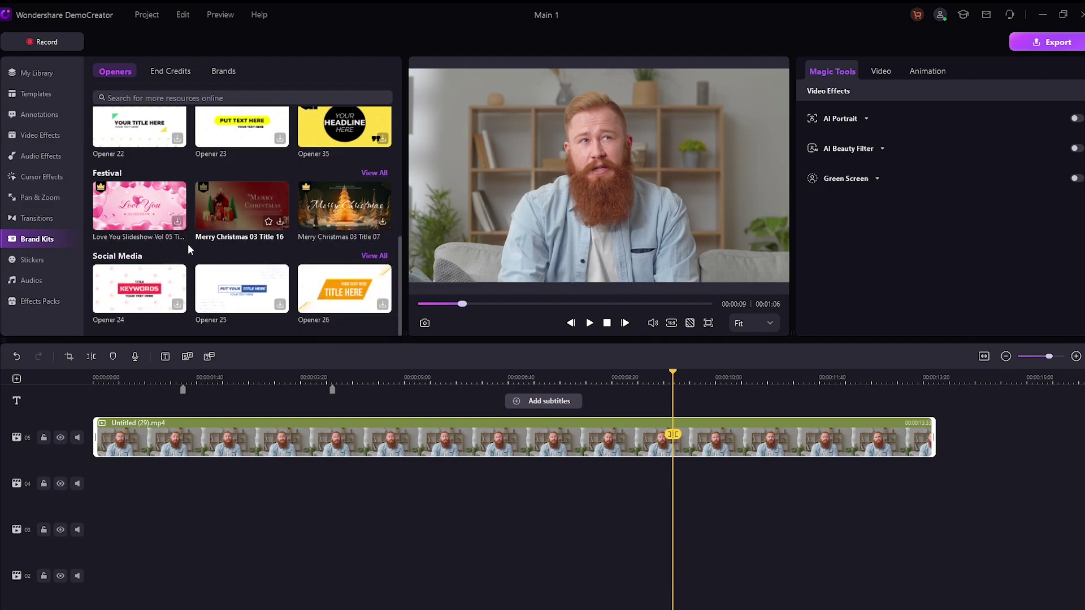
pyautogui.scroll(5, 383, 255)
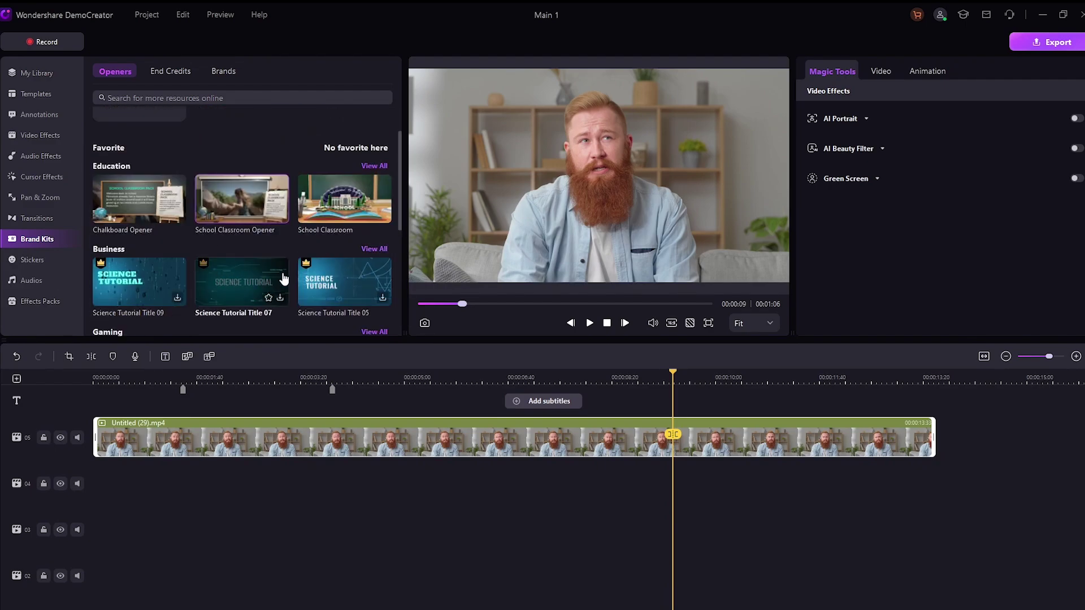
pyautogui.click(375, 166)
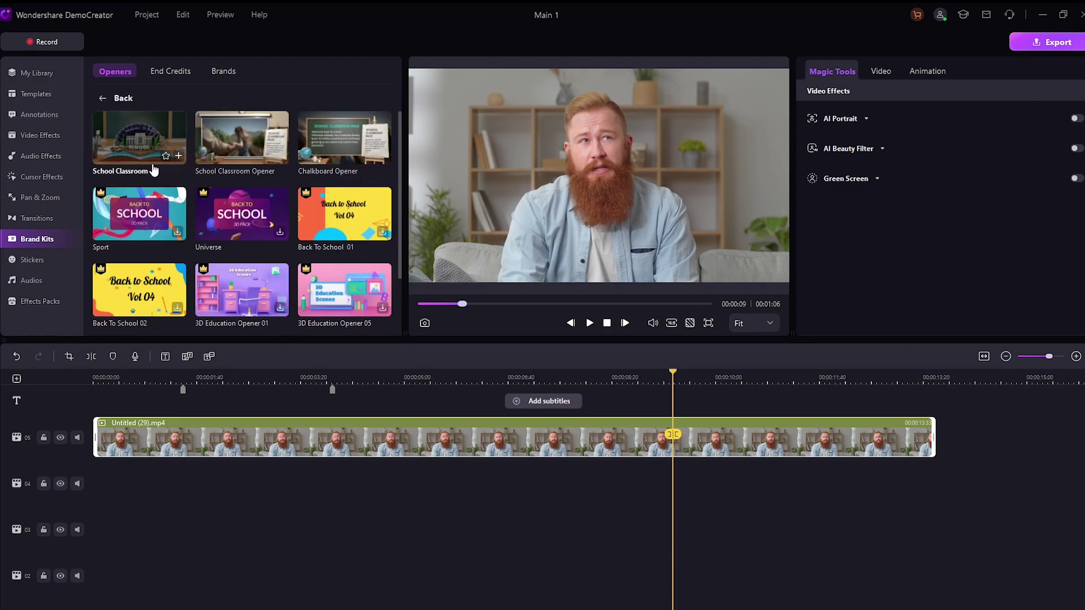
pyautogui.scroll(-2, 337, 198)
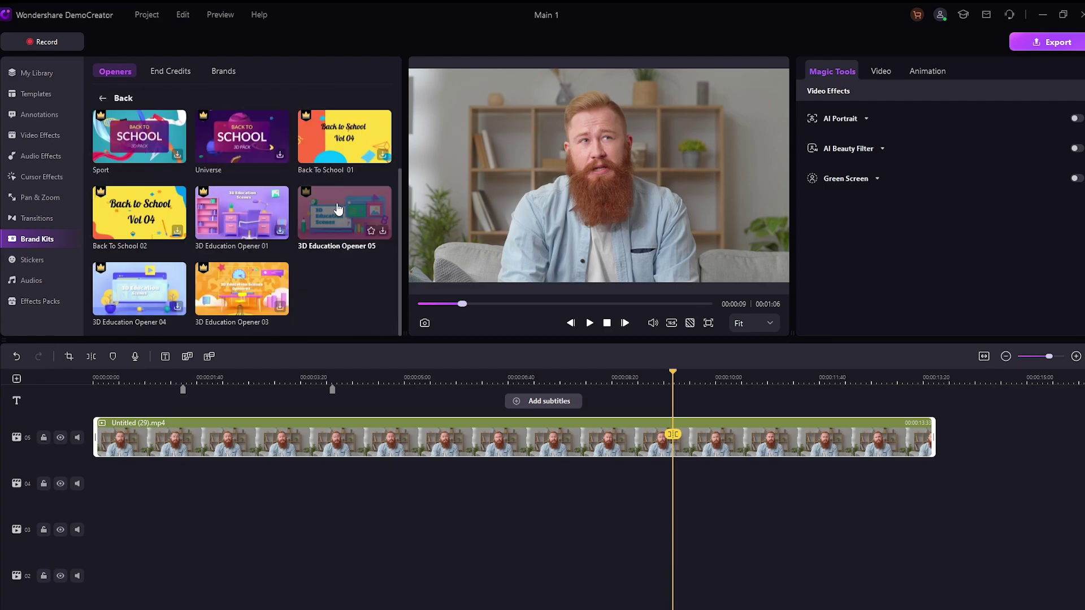
pyautogui.scroll(2, 337, 215)
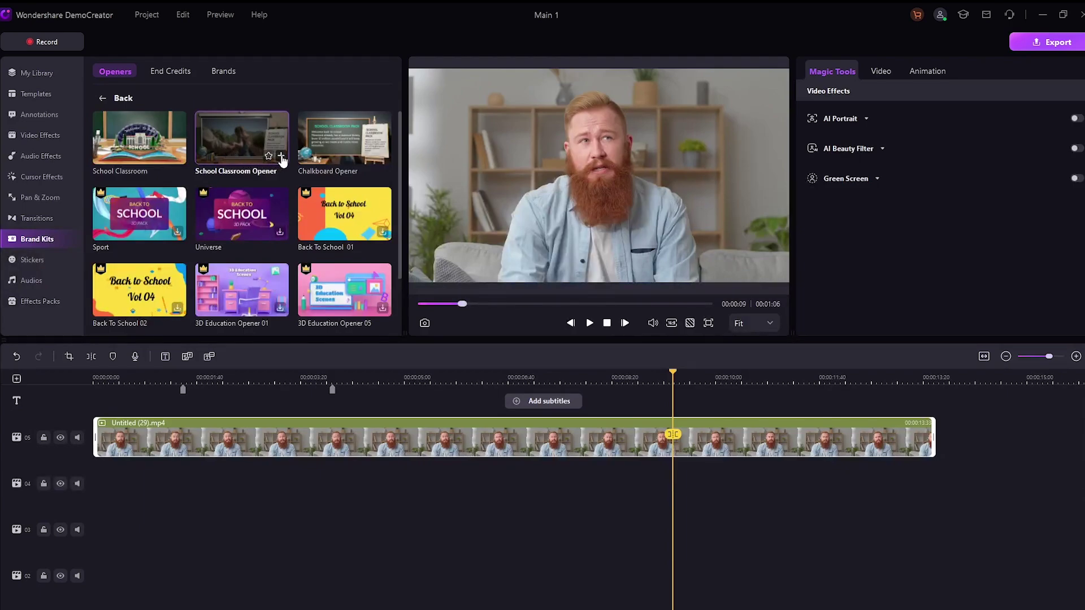
# Add the School Classroom Opener above the video, stretch it to the clip's length, and return to 0
pyautogui.click(281, 156)
pyautogui.moveTo(714, 437); pyautogui.dragTo(929, 456)
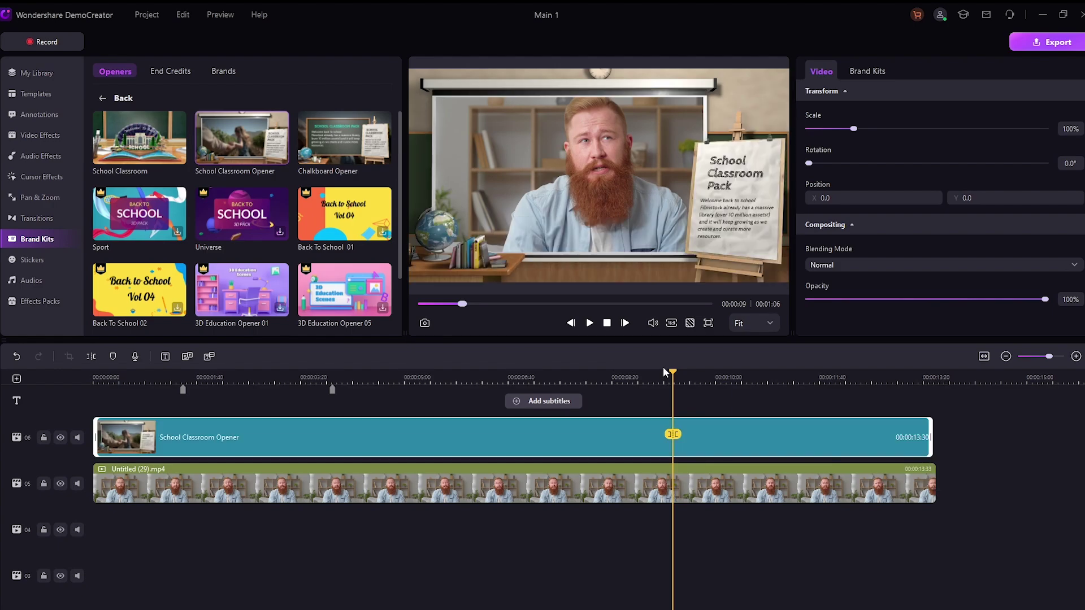
pyautogui.moveTo(673, 376); pyautogui.dragTo(76, 388)
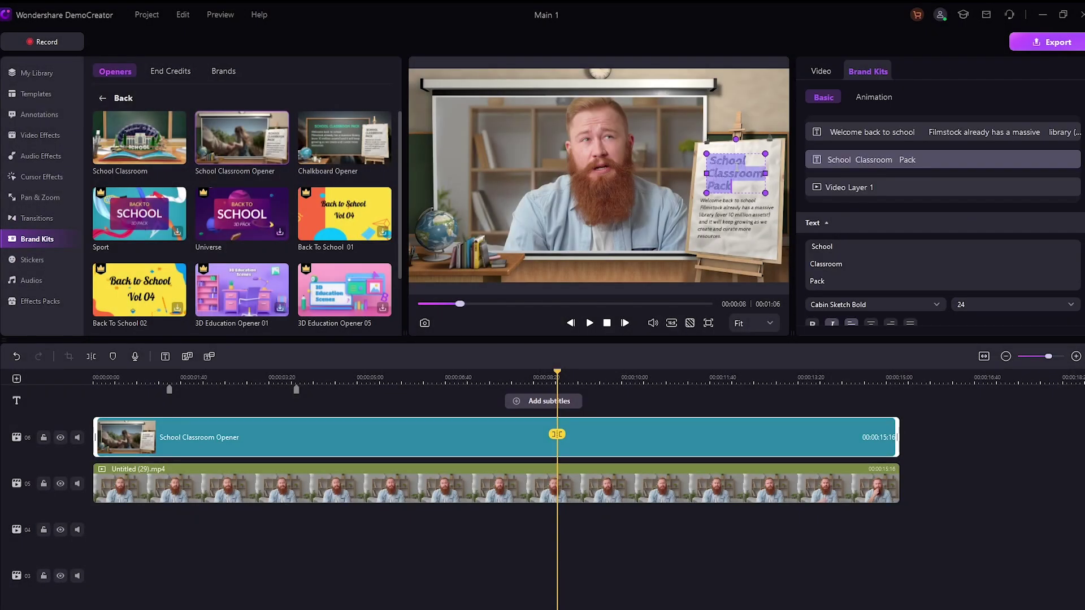
# Replace the easel title and 'Welcome back to school' paragraph with placeholder text 'x' and 'Y'
pyautogui.write('xyz')
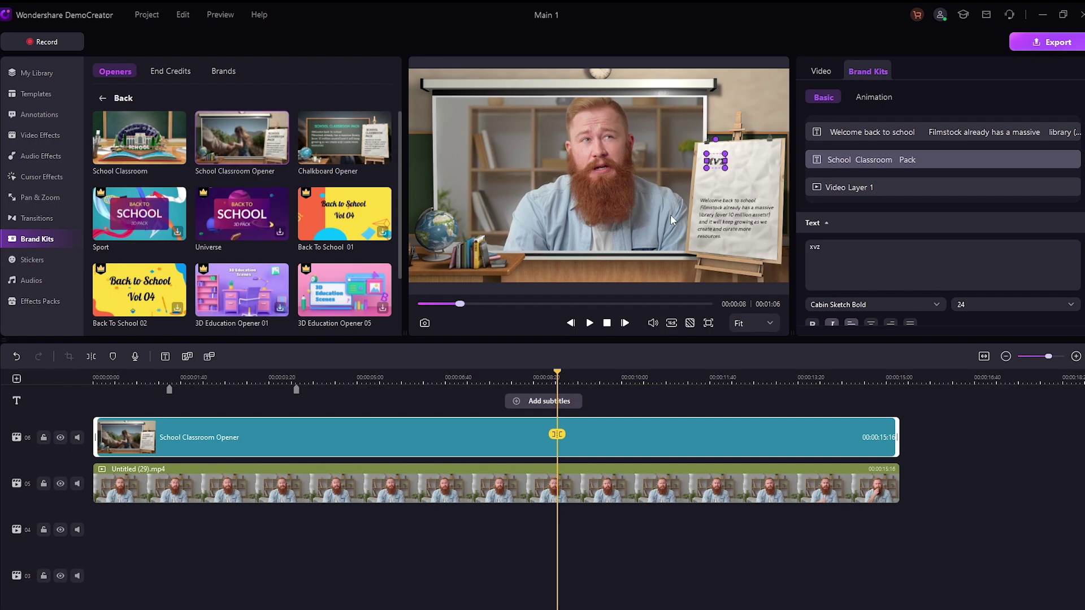
pyautogui.click(726, 213)
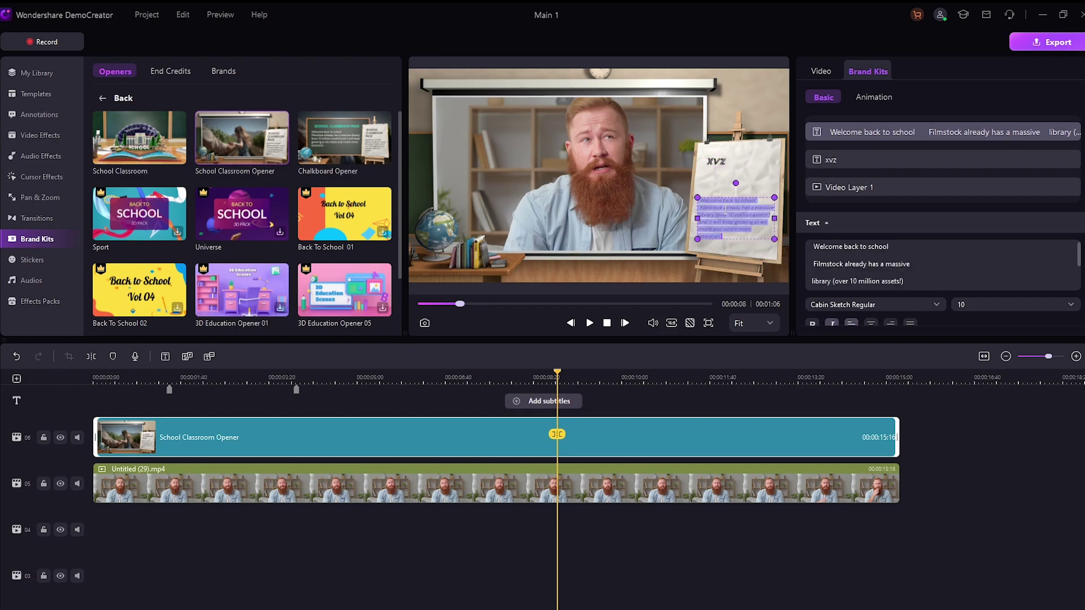
pyautogui.write('Your Text')
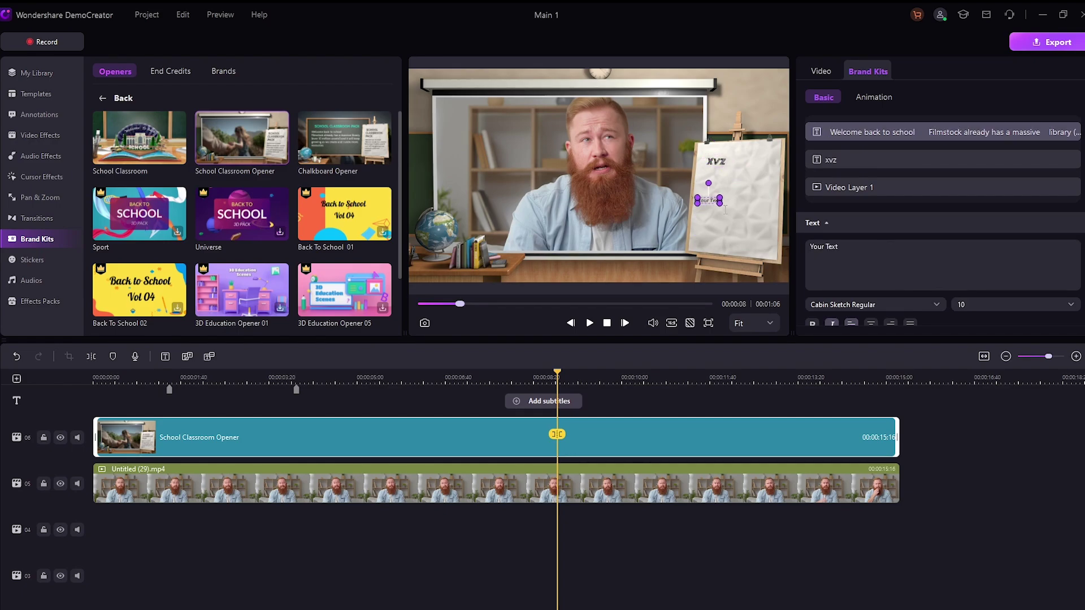
pyautogui.click(777, 254)
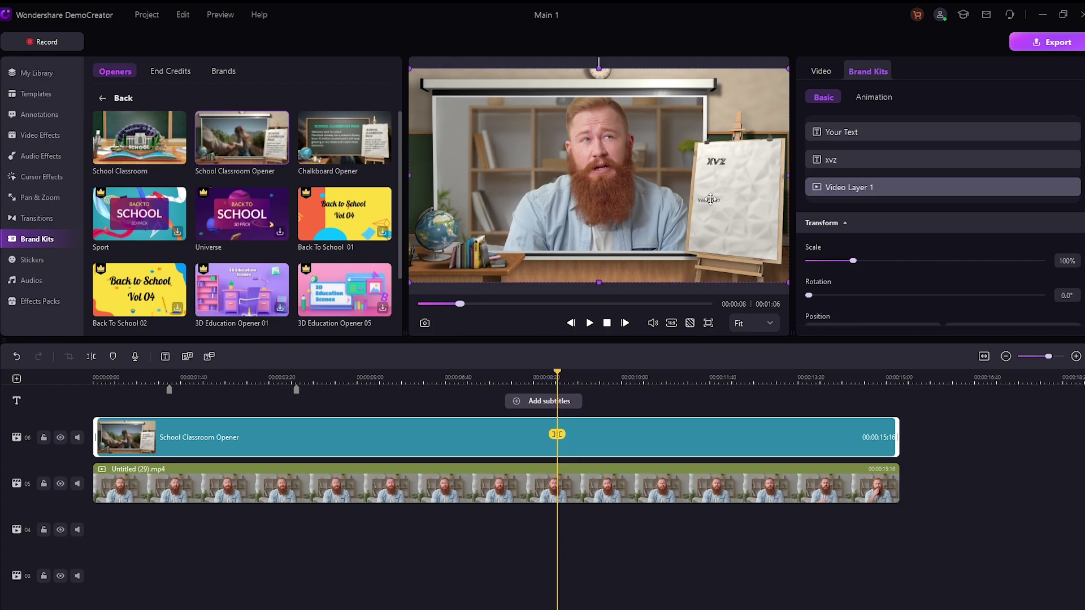
# Enlarge the Your Text line to font size 30 and tilt it clockwise on the easel
pyautogui.click(710, 200)
pyautogui.moveTo(719, 202); pyautogui.dragTo(765, 216)
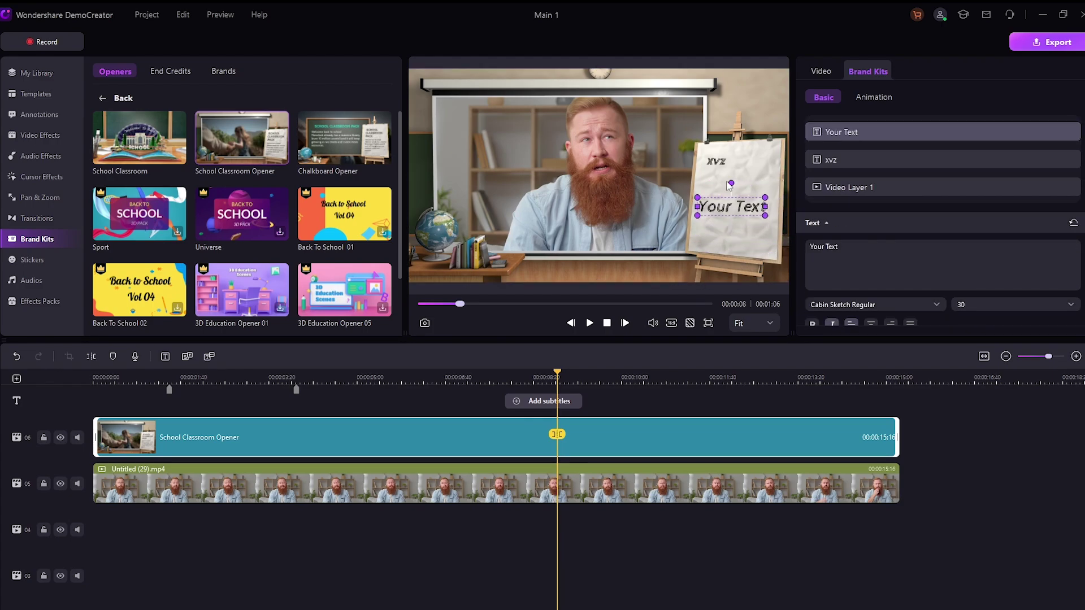
pyautogui.moveTo(731, 181); pyautogui.dragTo(740, 182)
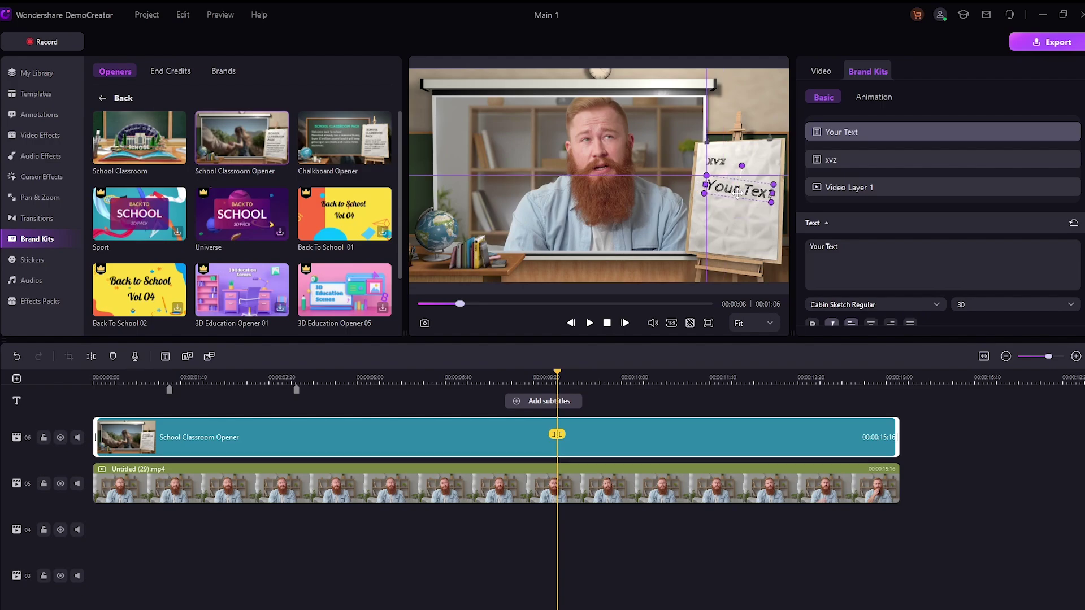
pyautogui.click(782, 265)
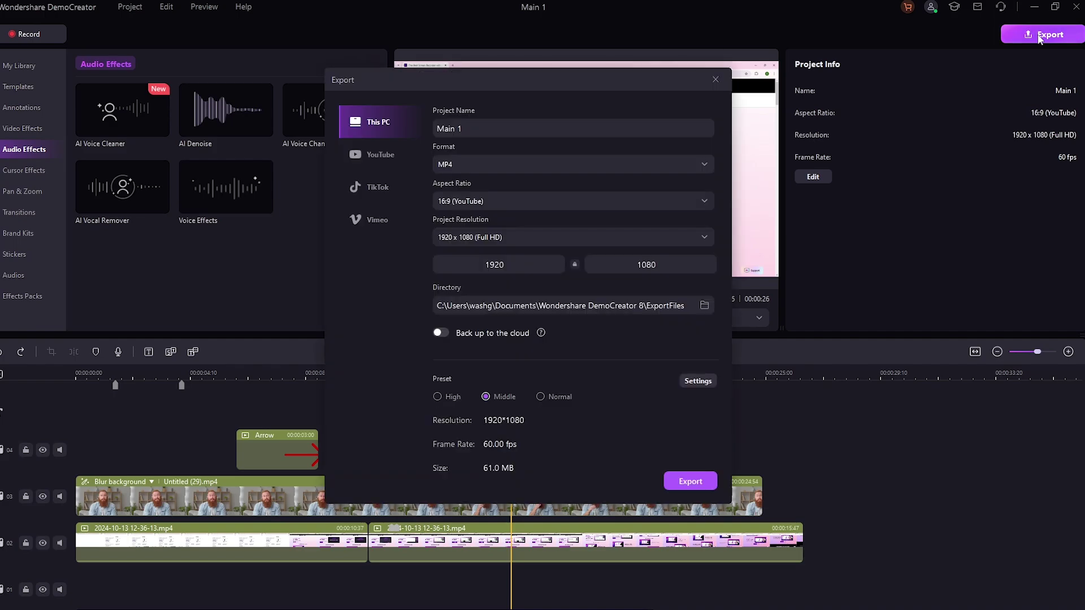
# Set the Main 1 export to MP4 at 1920x1080, closing the encoder settings unchanged
pyautogui.click(484, 129)
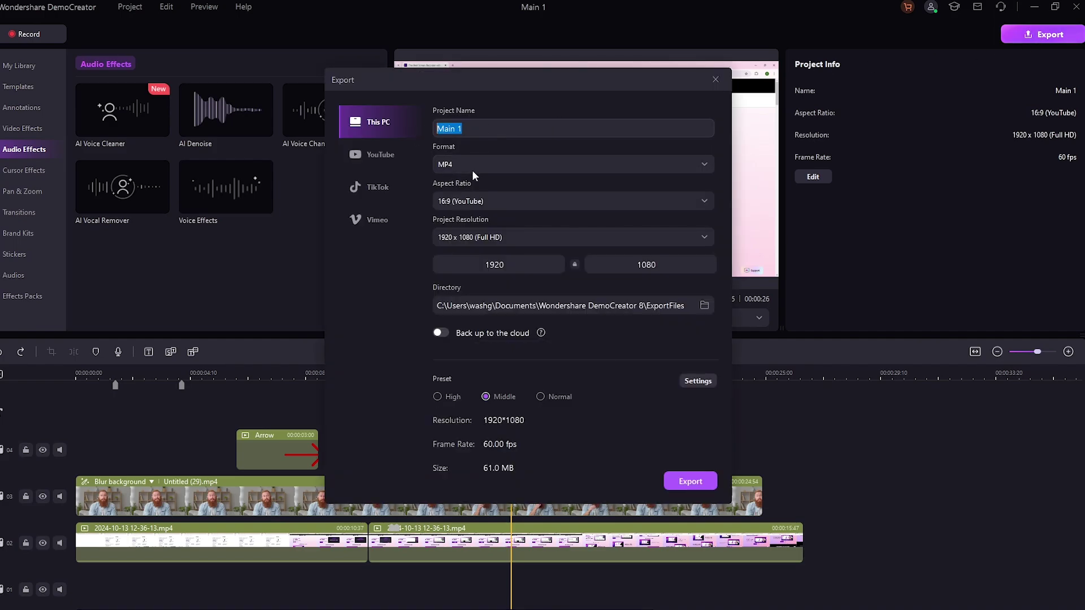
pyautogui.click(475, 166)
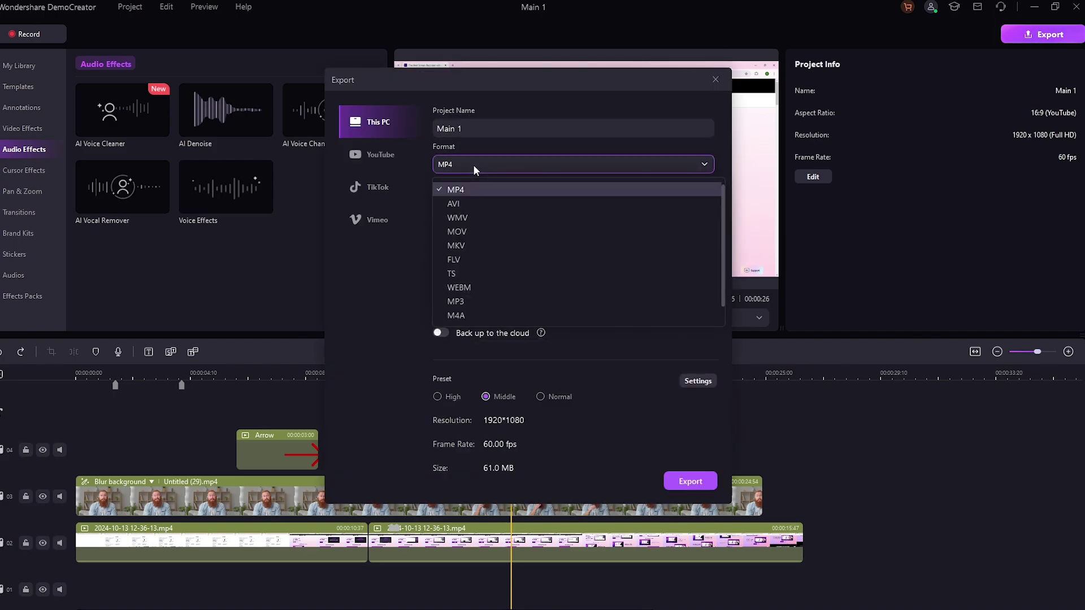
pyautogui.click(484, 193)
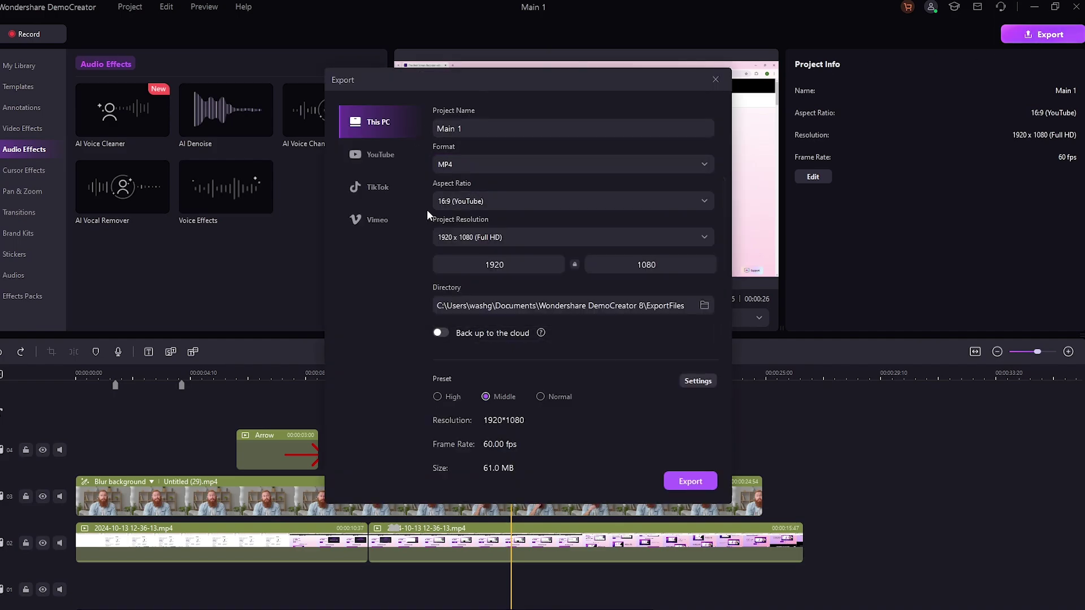
pyautogui.click(530, 242)
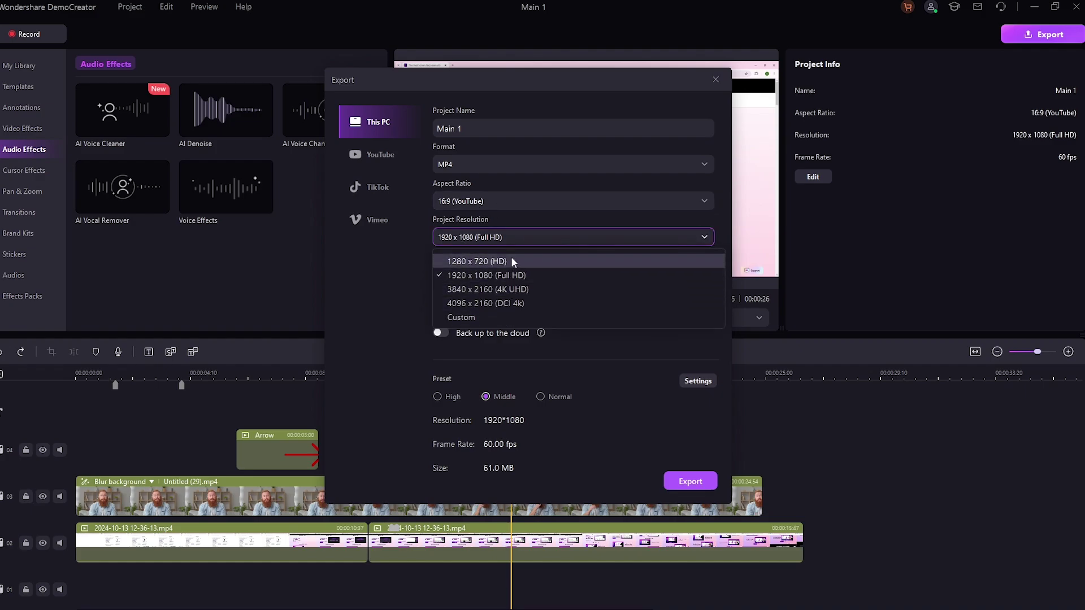
pyautogui.click(516, 240)
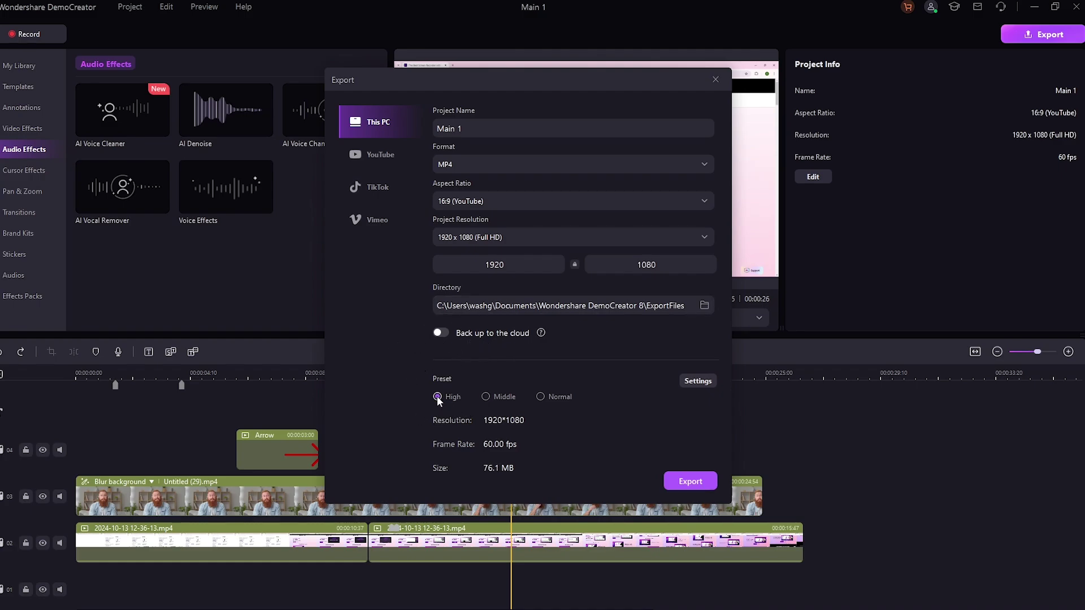
pyautogui.click(697, 382)
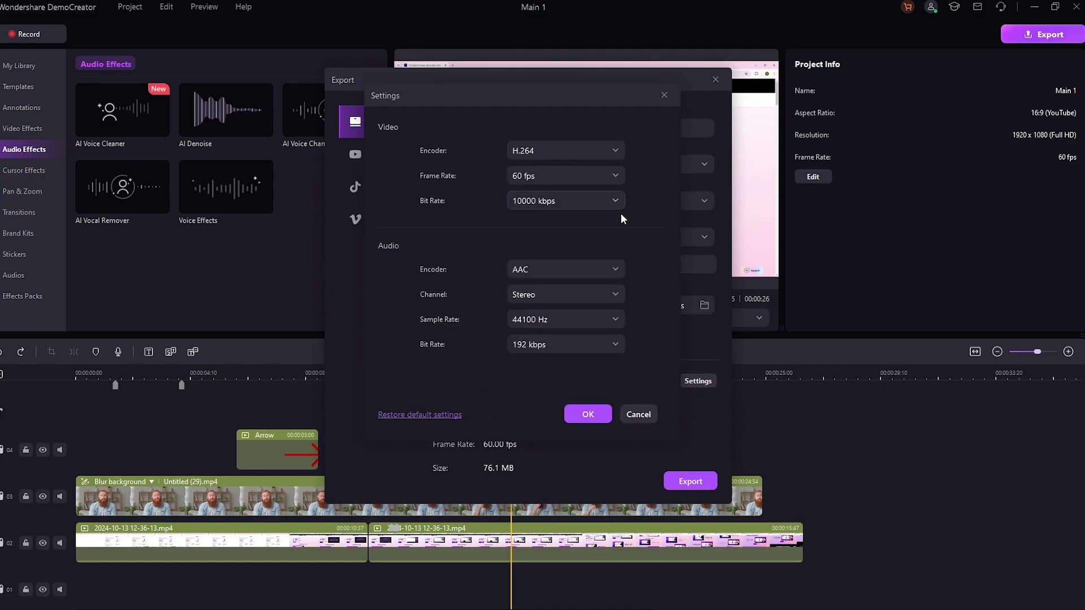
pyautogui.click(637, 416)
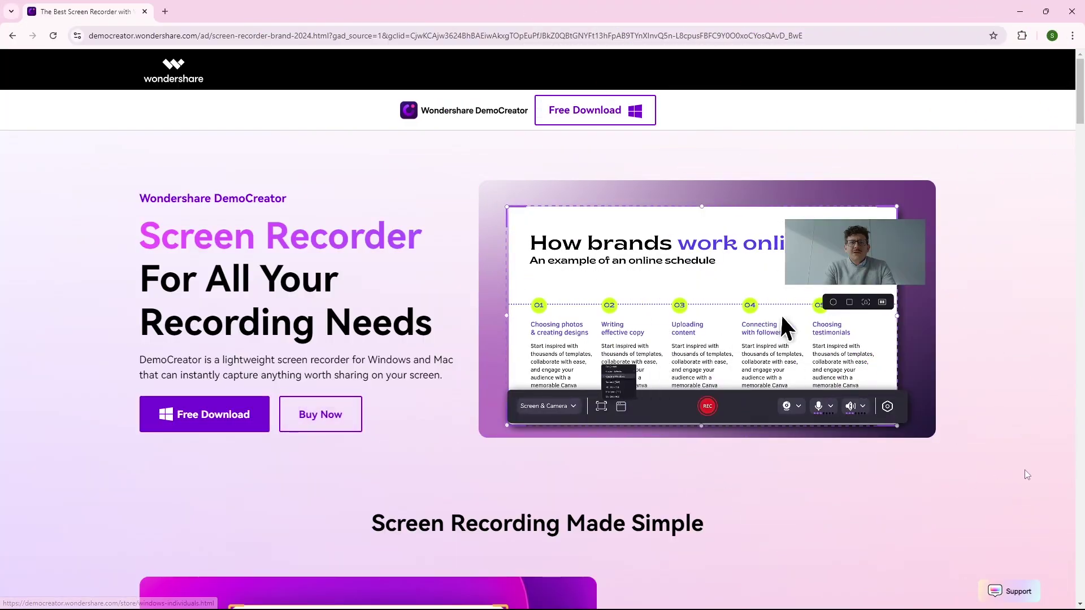
# Scroll the DemoCreator product page past the Sound and Webcam sections to Multi-Track Recording
pyautogui.scroll(-1, 1082, 445)
pyautogui.scroll(-4, 1083, 445)
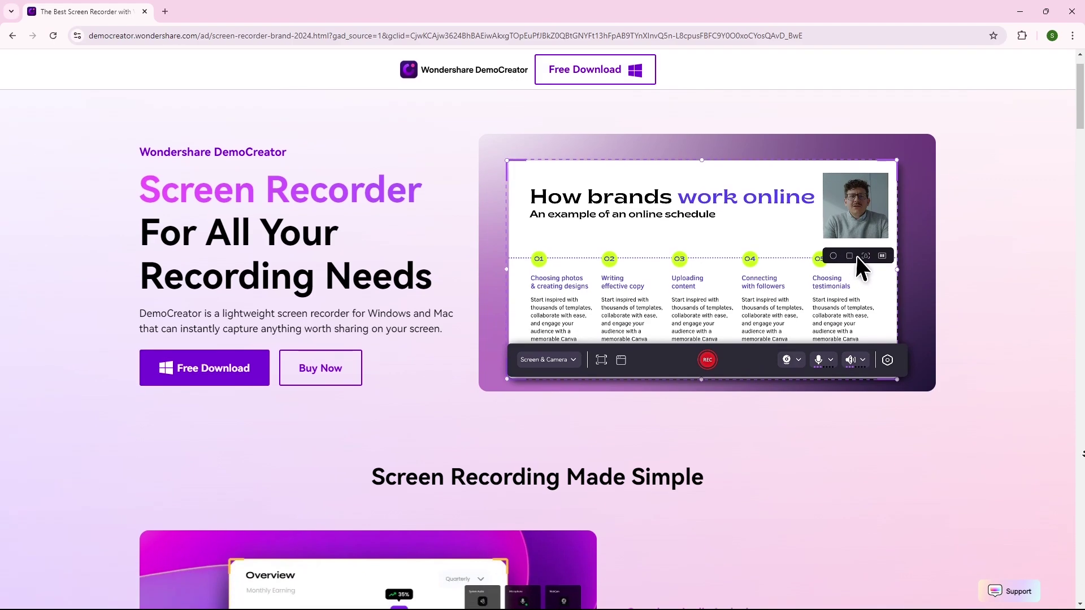
pyautogui.scroll(-4, 1082, 453)
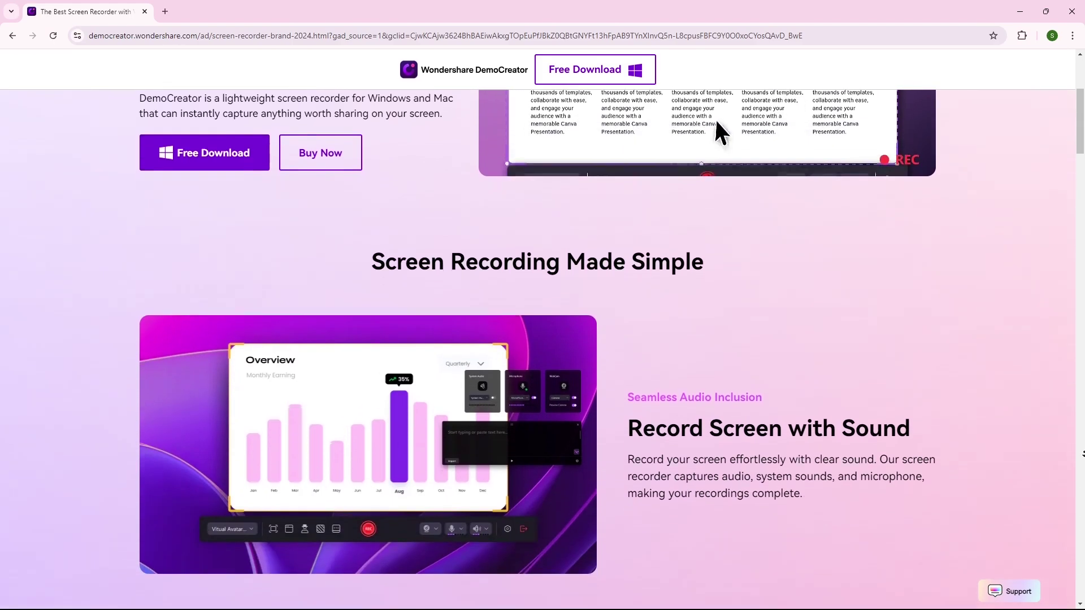
pyautogui.scroll(-4, 1083, 453)
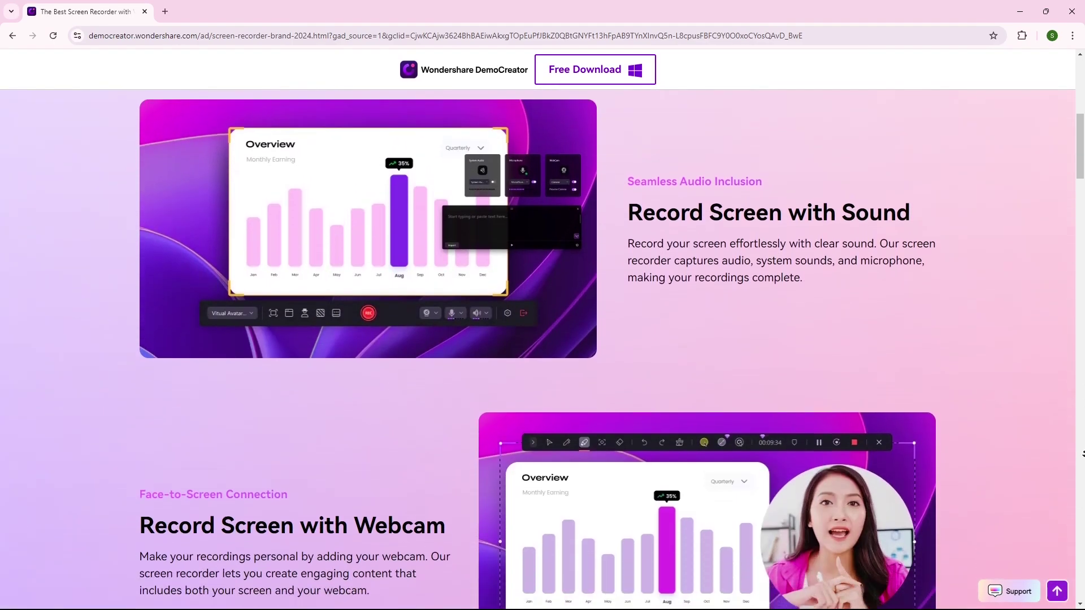
pyautogui.scroll(-4, 1083, 454)
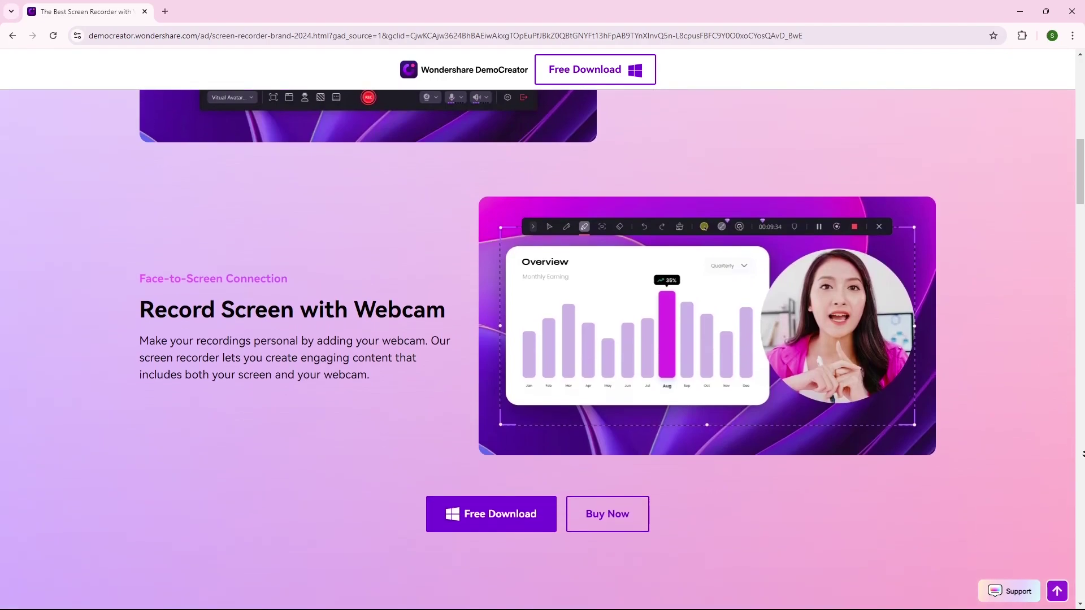
pyautogui.scroll(-4, 1083, 453)
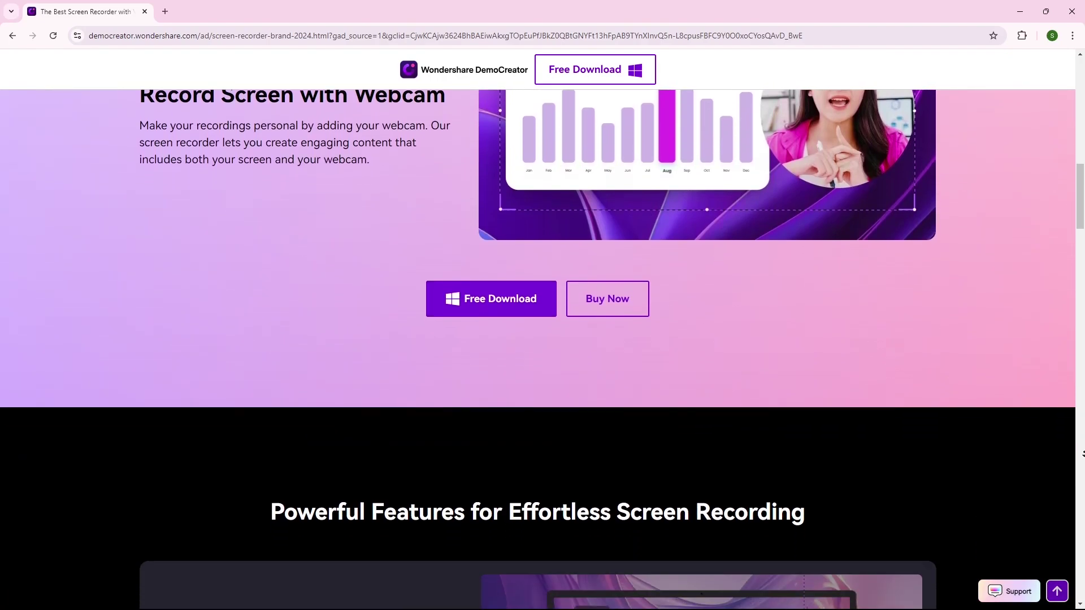
pyautogui.scroll(-4, 1082, 453)
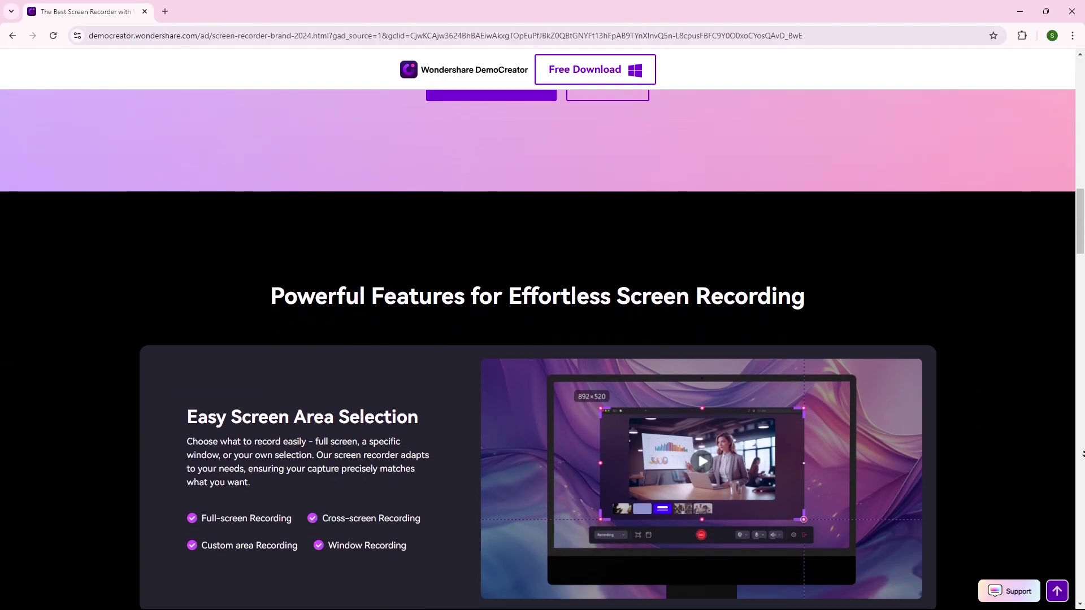
pyautogui.scroll(-4, 1083, 453)
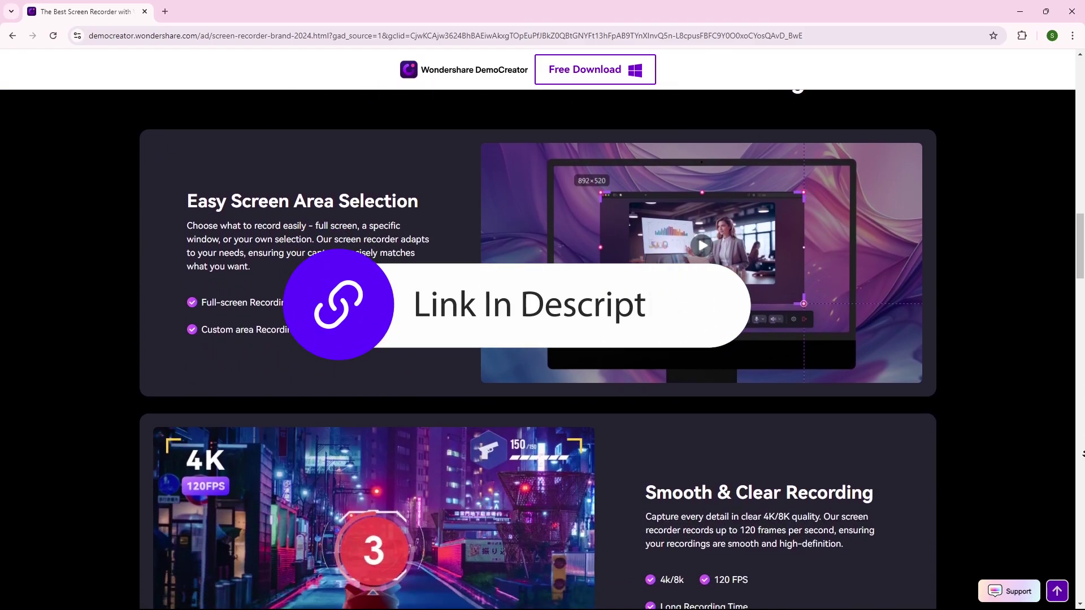
pyautogui.scroll(-4, 1083, 454)
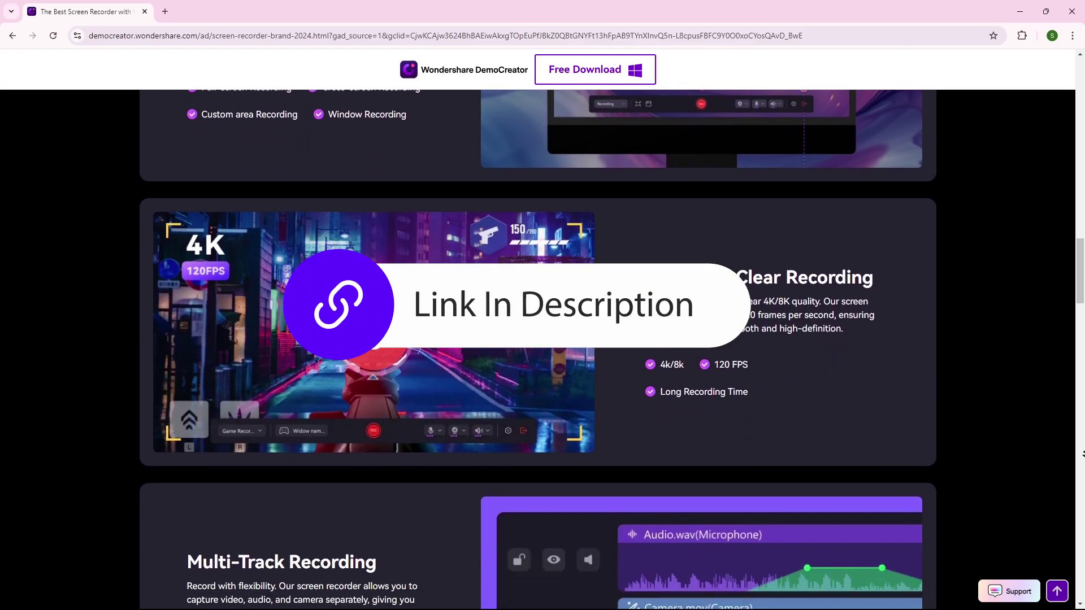
pyautogui.scroll(-4, 1083, 453)
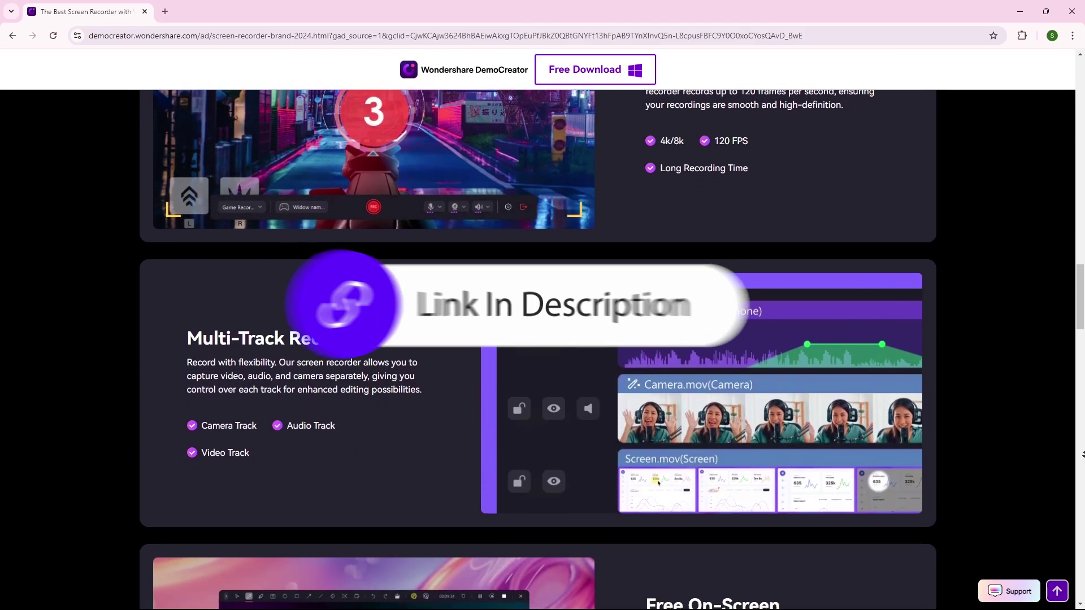